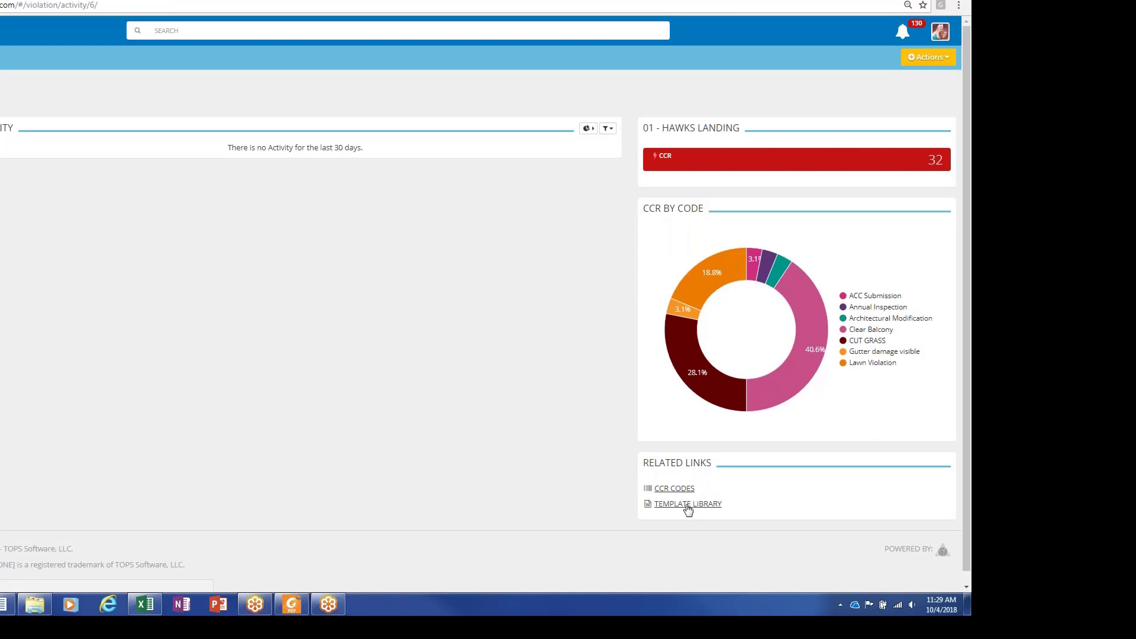
# Step: Choose New CCR Record from the dashboard Actions list to get a blank form due 10/04/2018
pyautogui.click(921, 58)
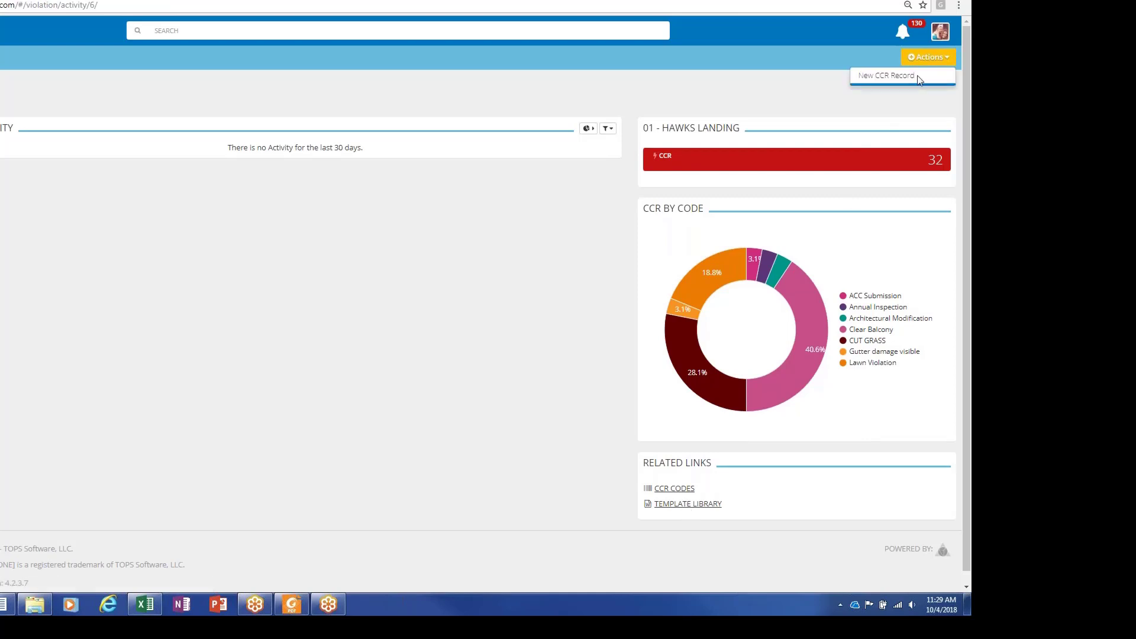
pyautogui.click(886, 75)
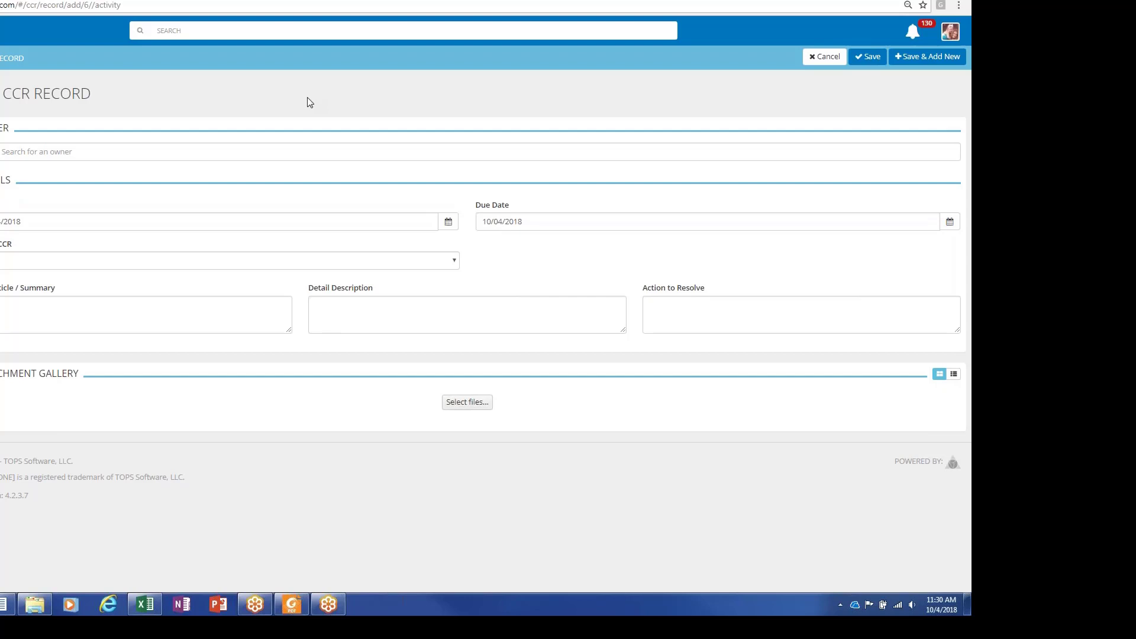
# Step: Set the CCR type to Lawn Violation and check its auto-filled summary, description and resolution
pyautogui.click(300, 260)
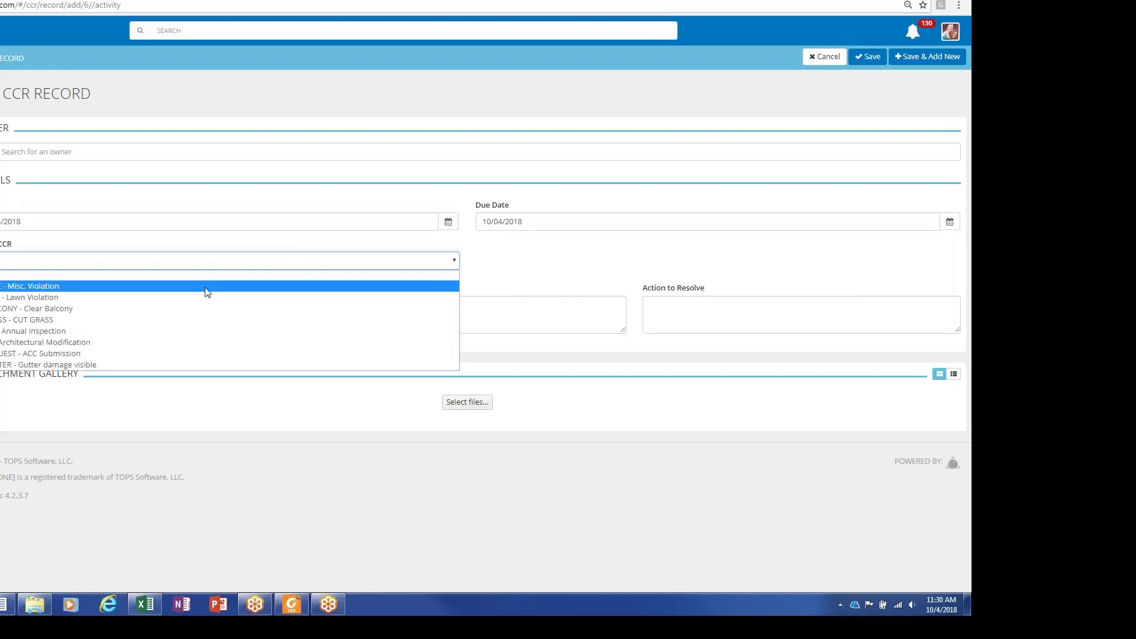
pyautogui.click(144, 159)
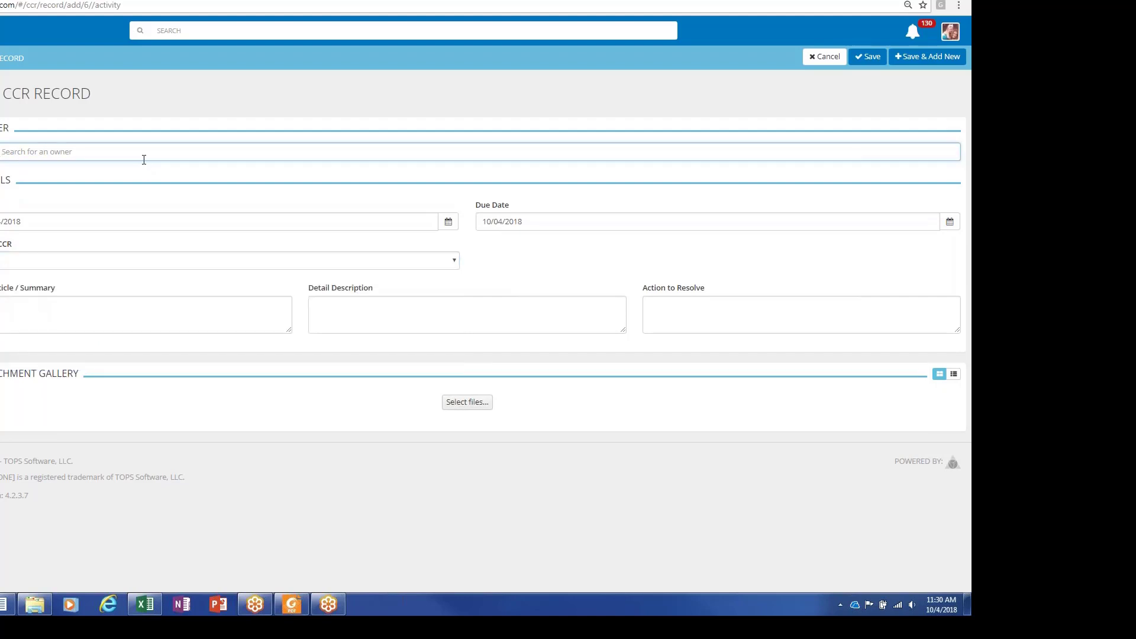
pyautogui.click(299, 259)
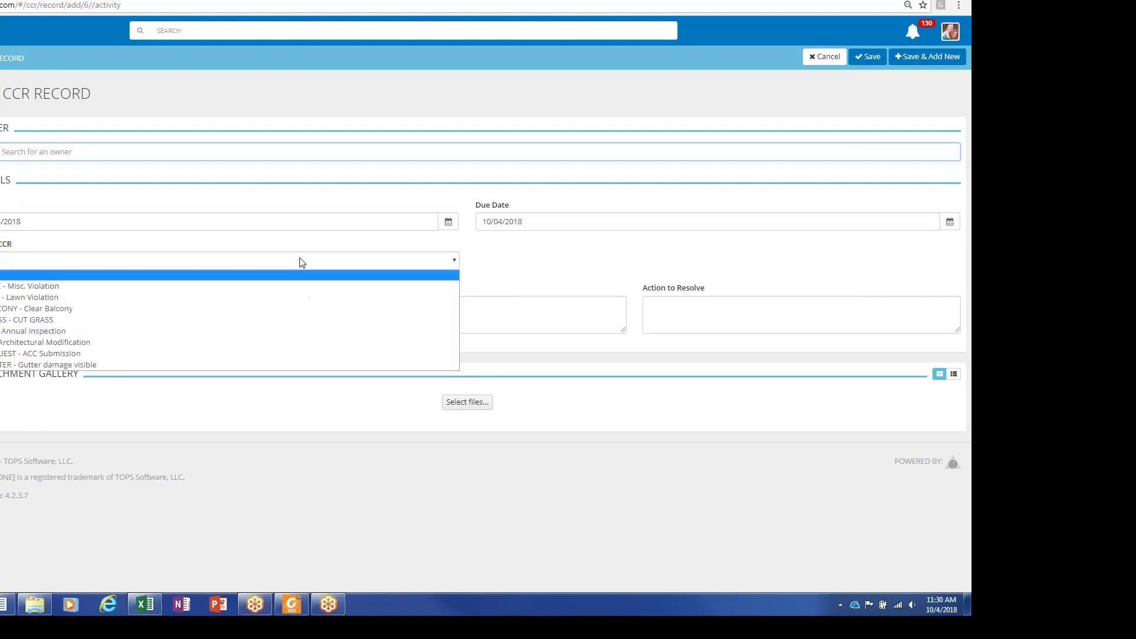
pyautogui.click(281, 300)
pyautogui.click(253, 326)
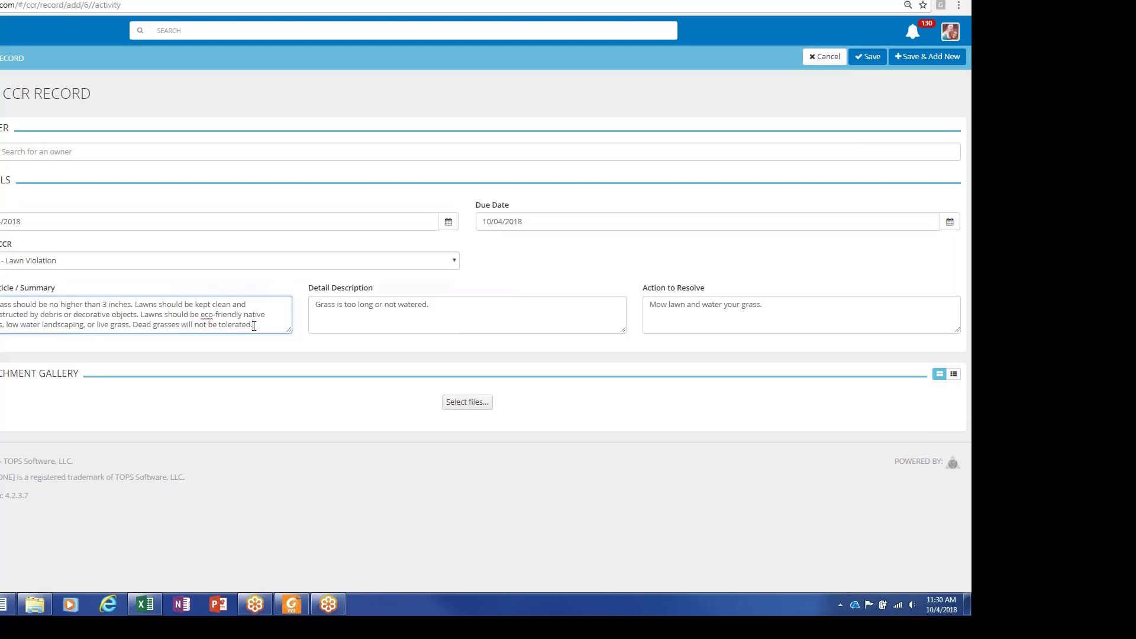
pyautogui.click(458, 311)
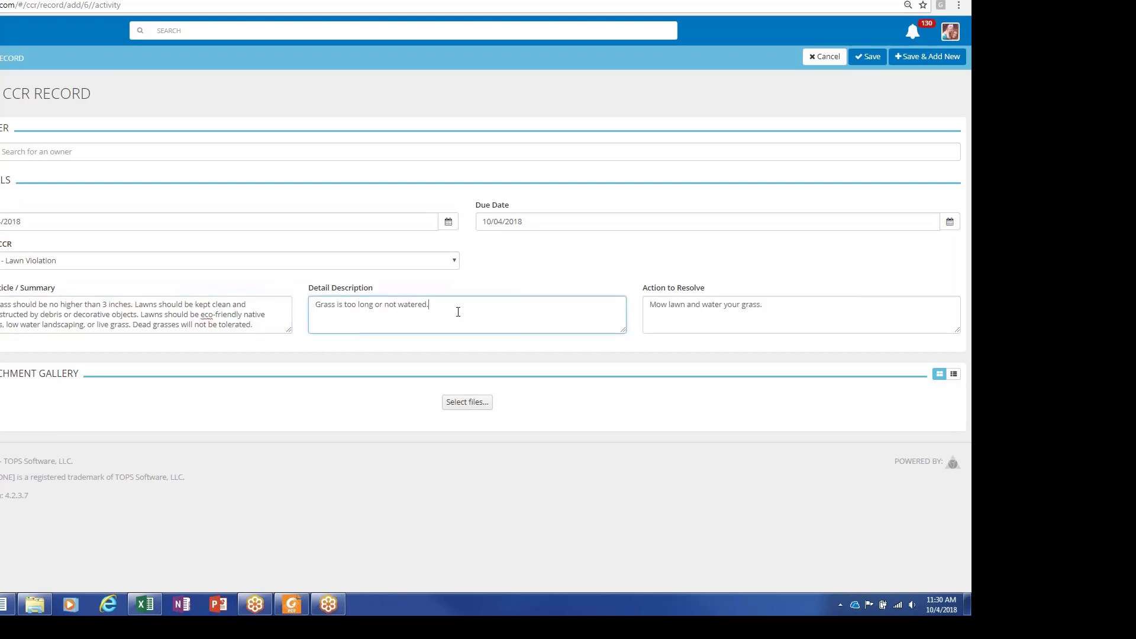
pyautogui.click(792, 311)
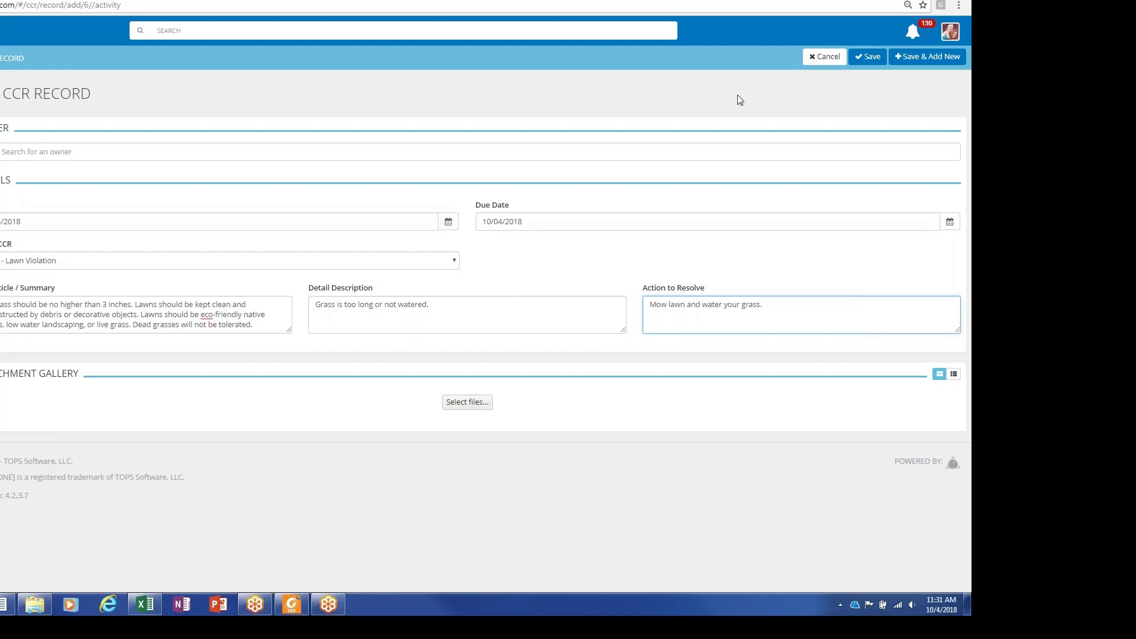
# Step: Leave the new record form for the CCR Tickets page with 32 open tickets
pyautogui.click(518, 420)
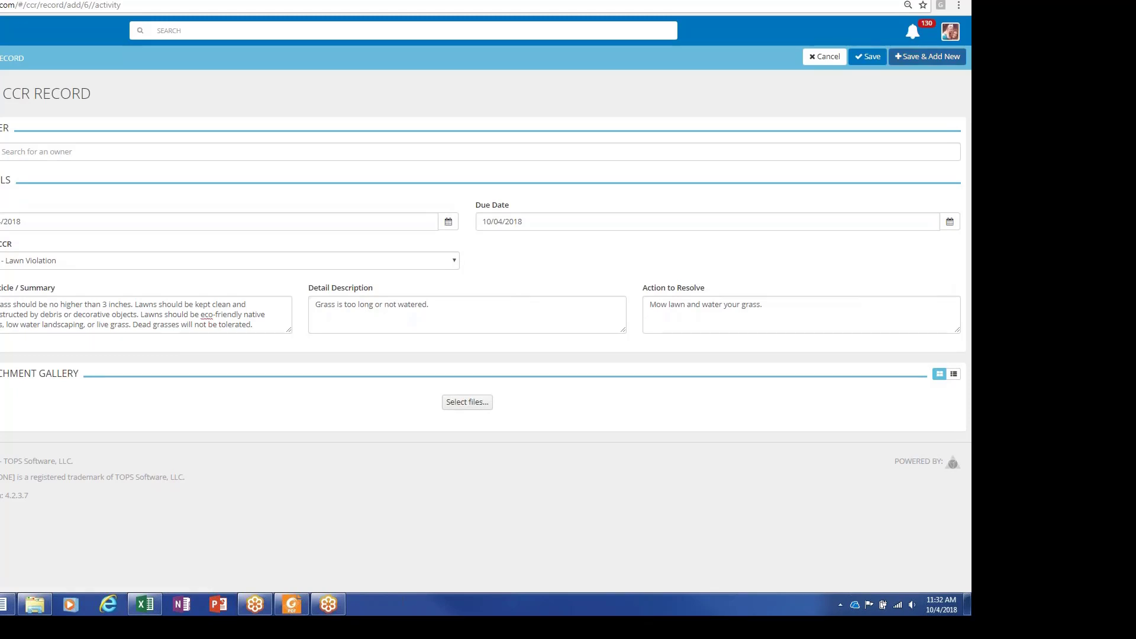
pyautogui.click(902, 65)
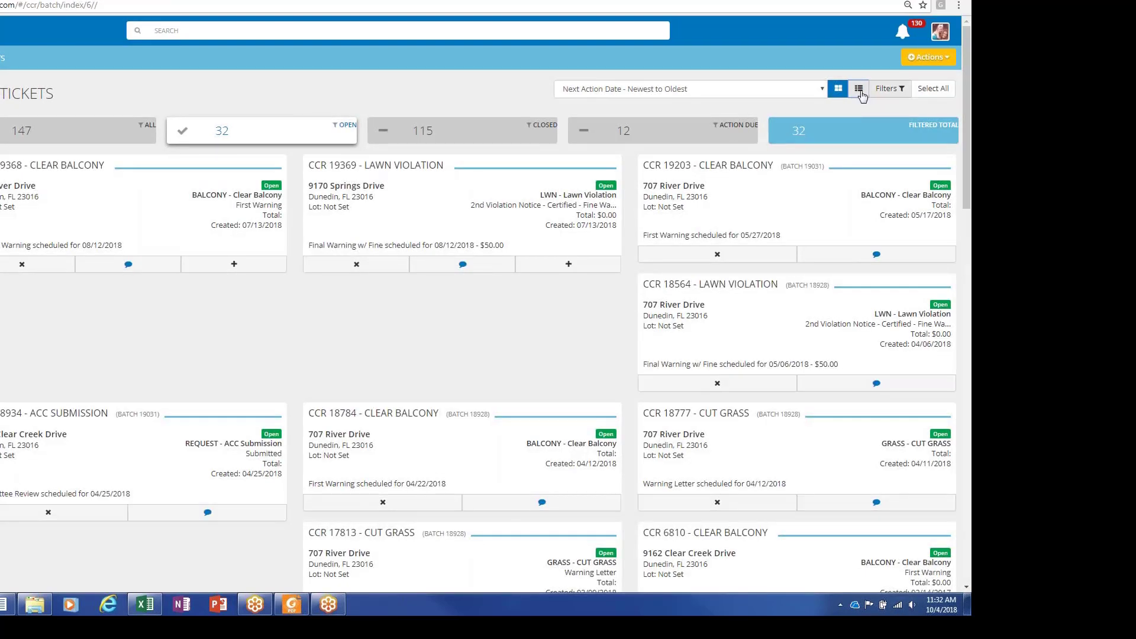
# Step: Show tickets as rows and mark CCR 19368, 19369 and 6810 for a batch action
pyautogui.click(858, 90)
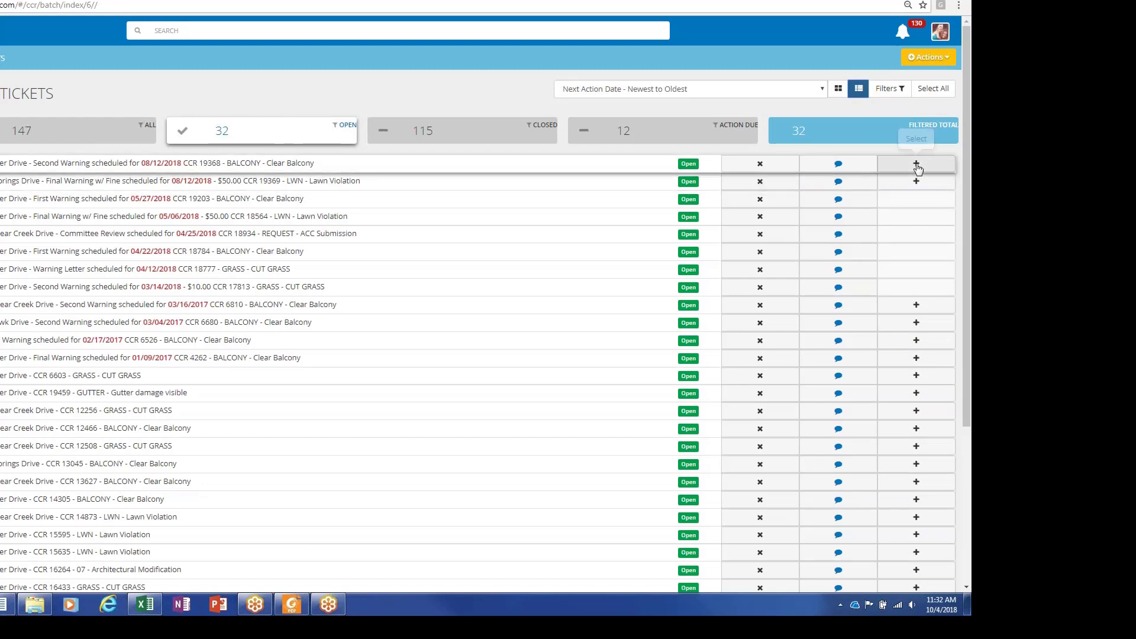
pyautogui.click(917, 168)
pyautogui.click(916, 181)
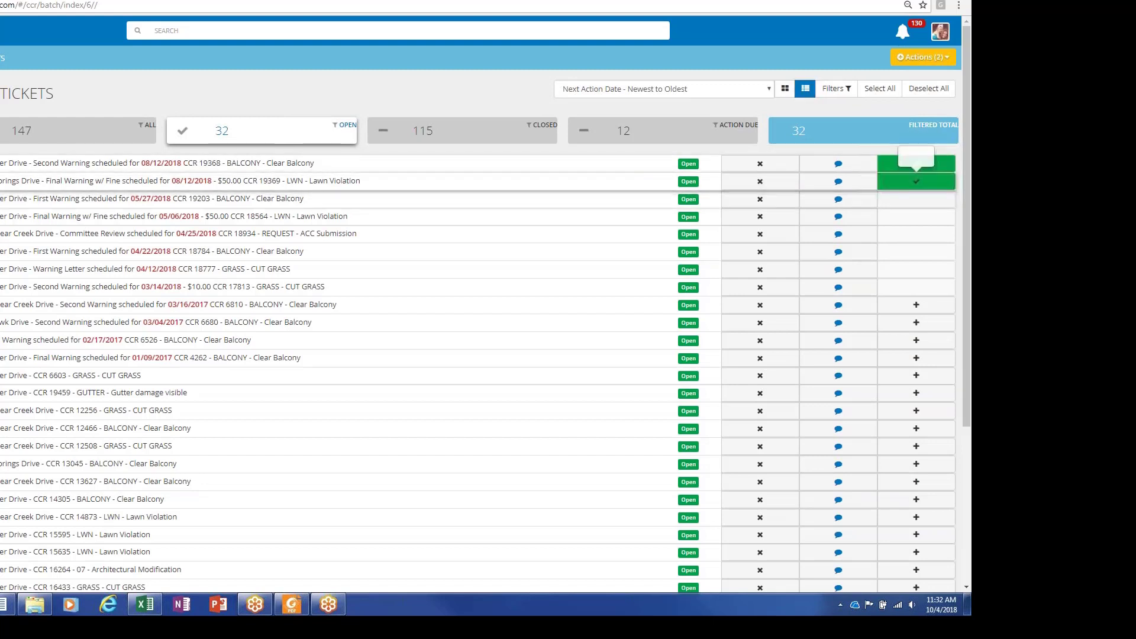
pyautogui.click(923, 312)
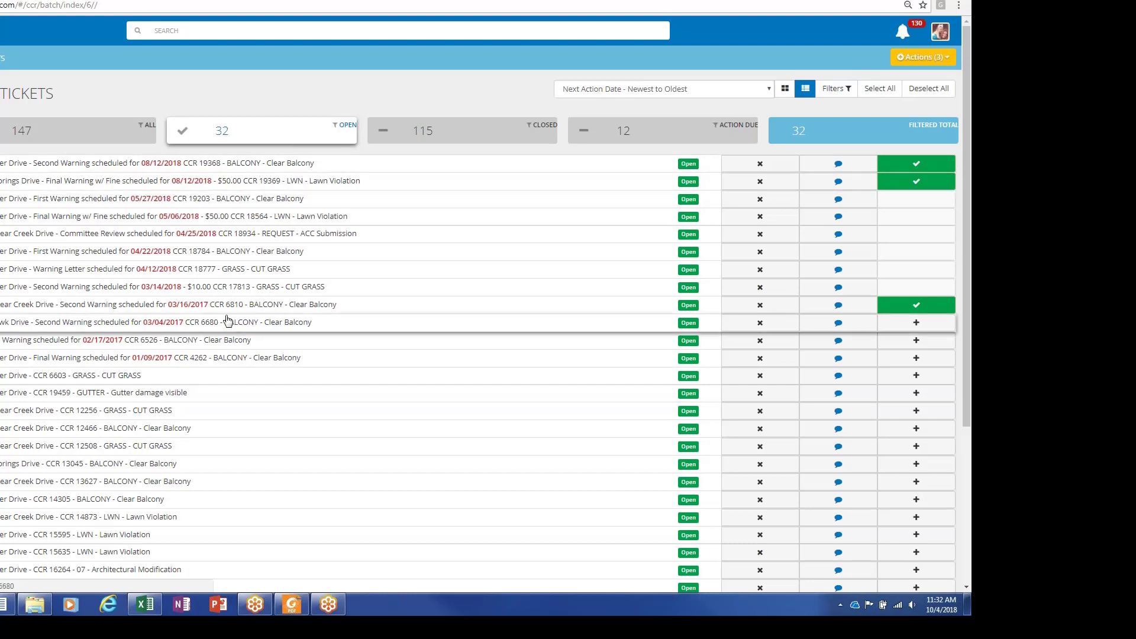
pyautogui.click(923, 57)
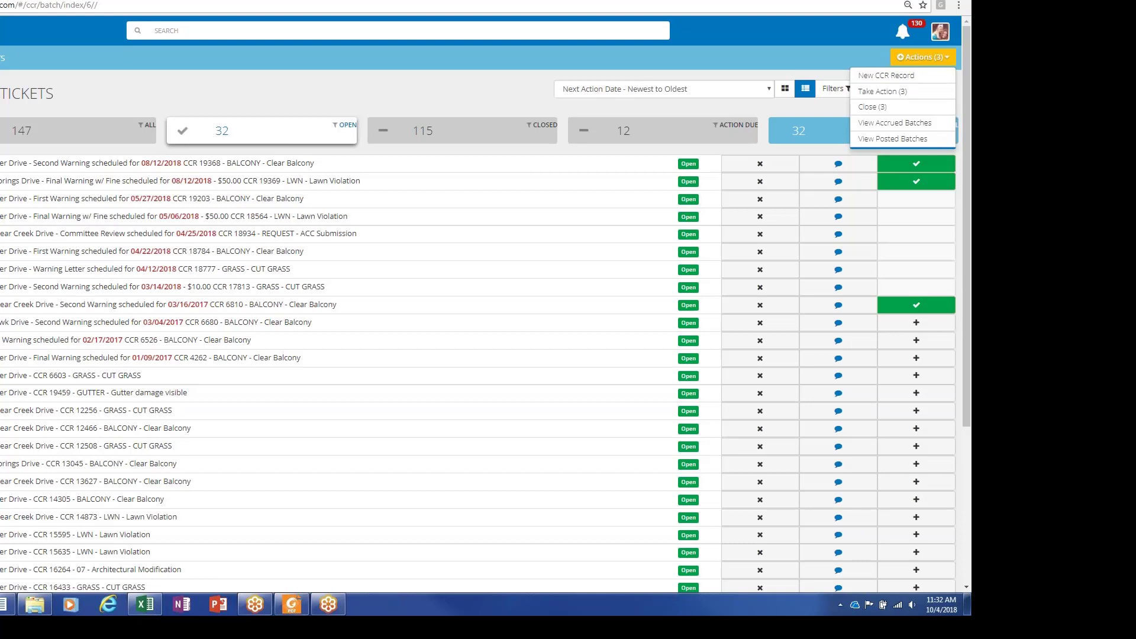
# Step: Open accrued Batch 19031 from View Accrued Batches and edit the CCR 19203 entry
pyautogui.click(920, 129)
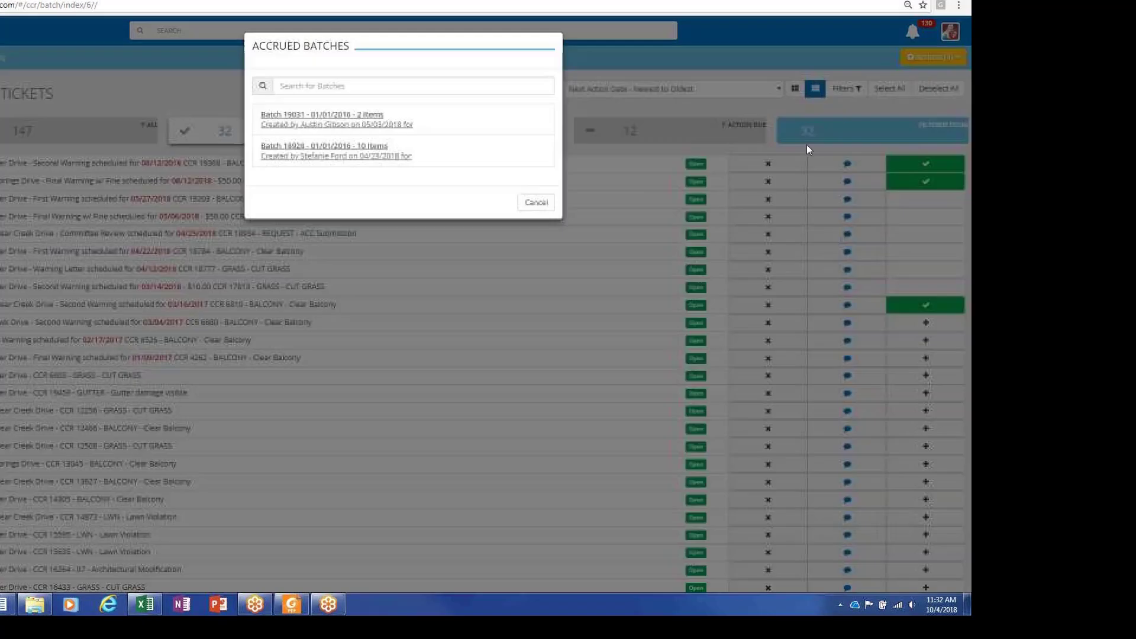
pyautogui.click(358, 121)
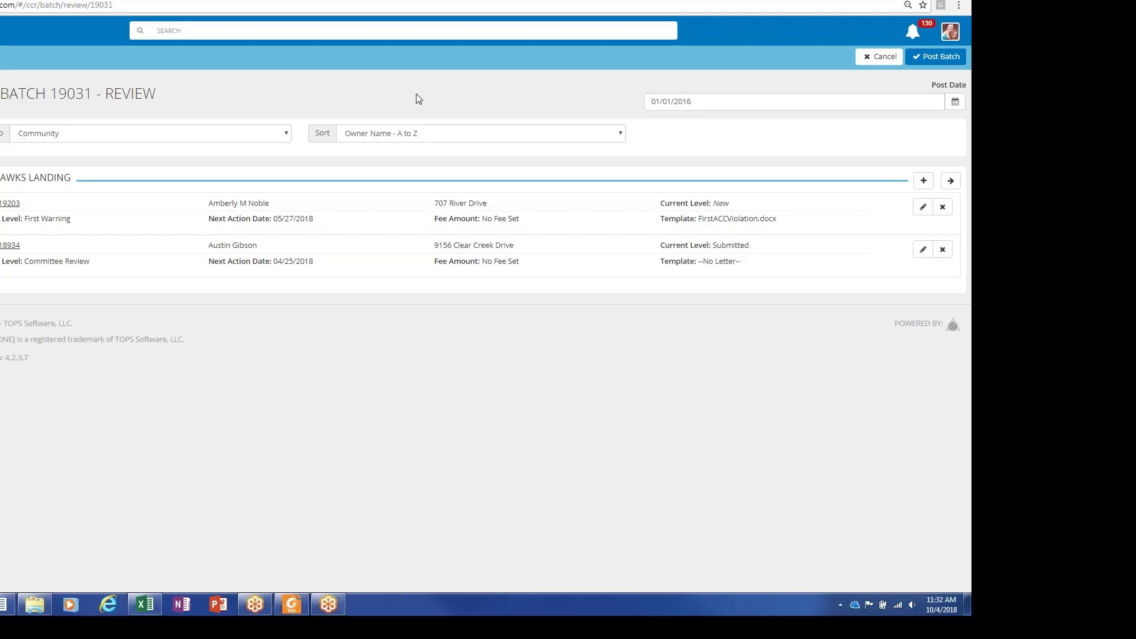
pyautogui.click(922, 207)
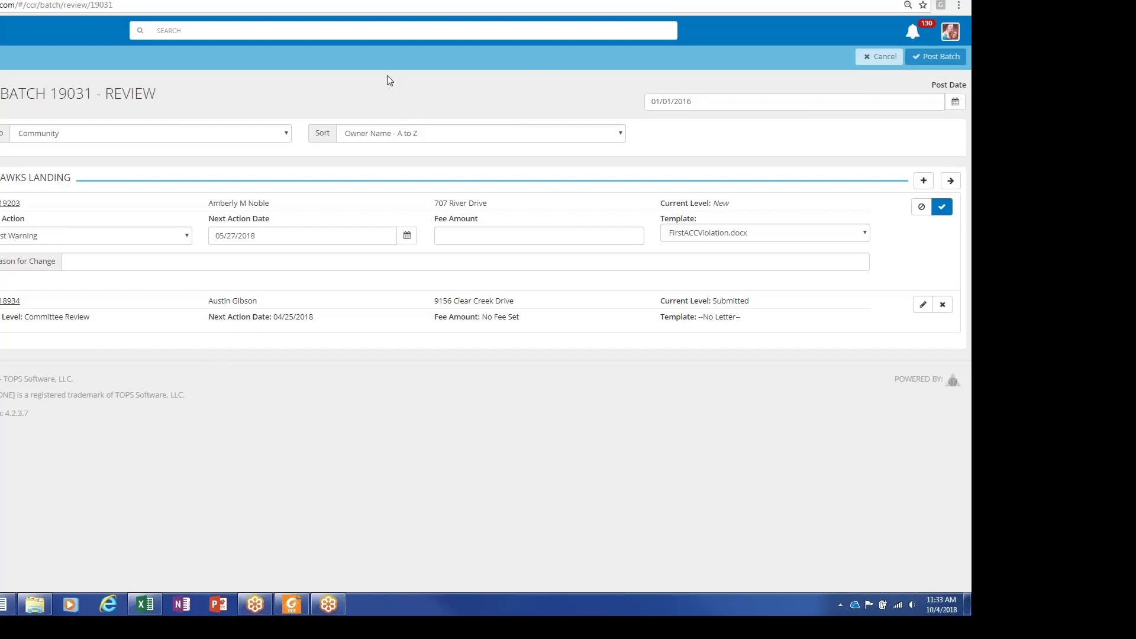
pyautogui.rightClick(3, 205)
pyautogui.press('Escape')
pyautogui.click(445, 235)
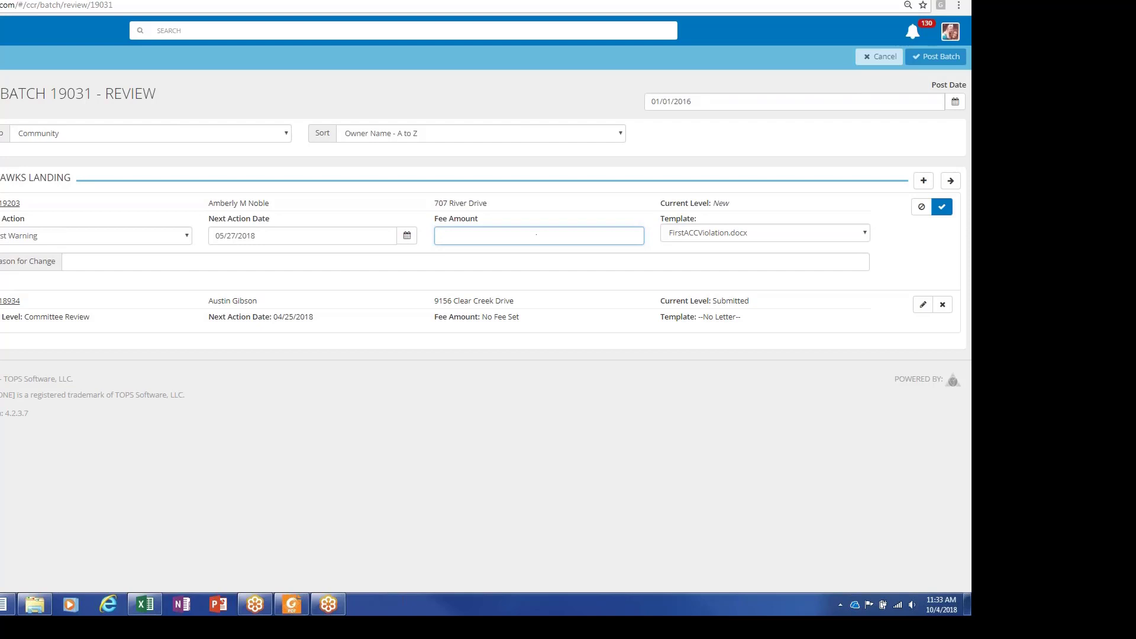
pyautogui.click(740, 232)
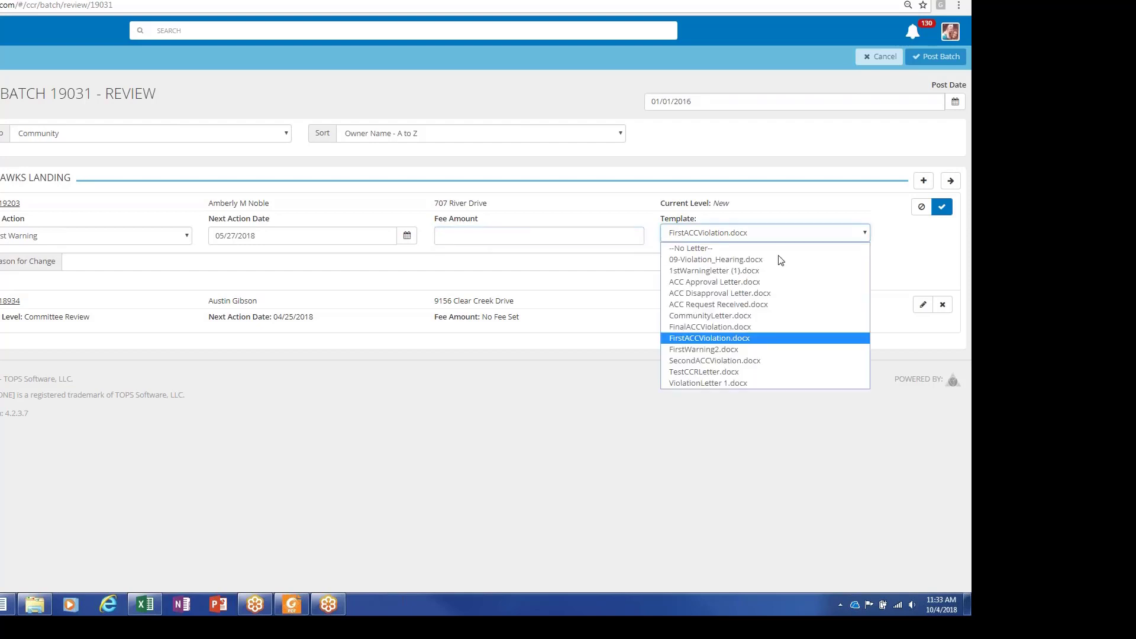
pyautogui.click(763, 208)
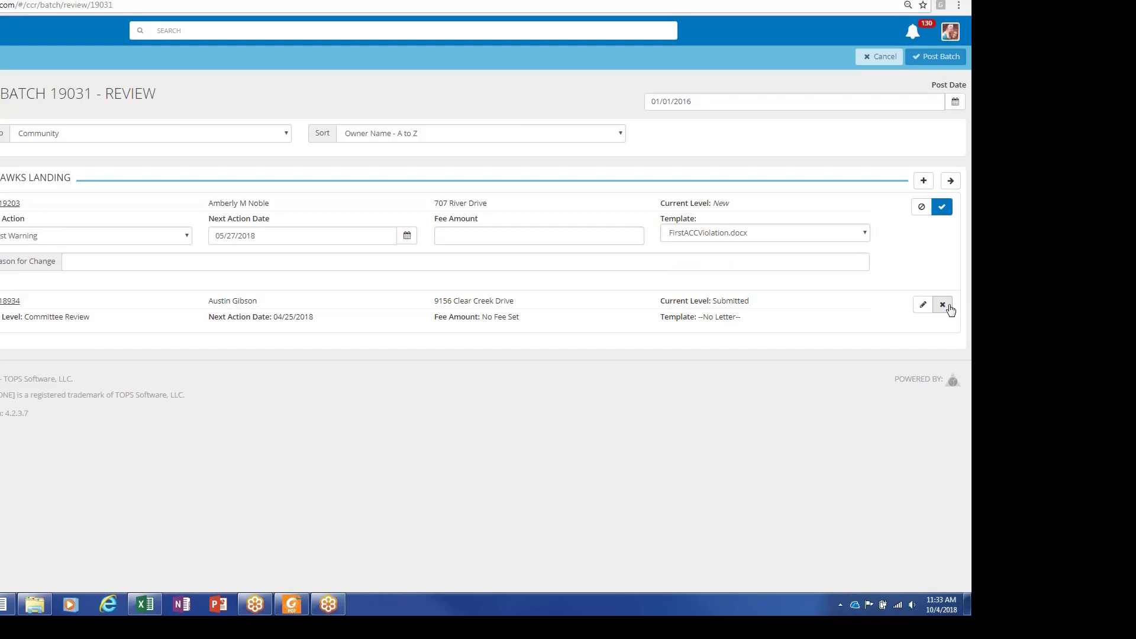
pyautogui.click(69, 261)
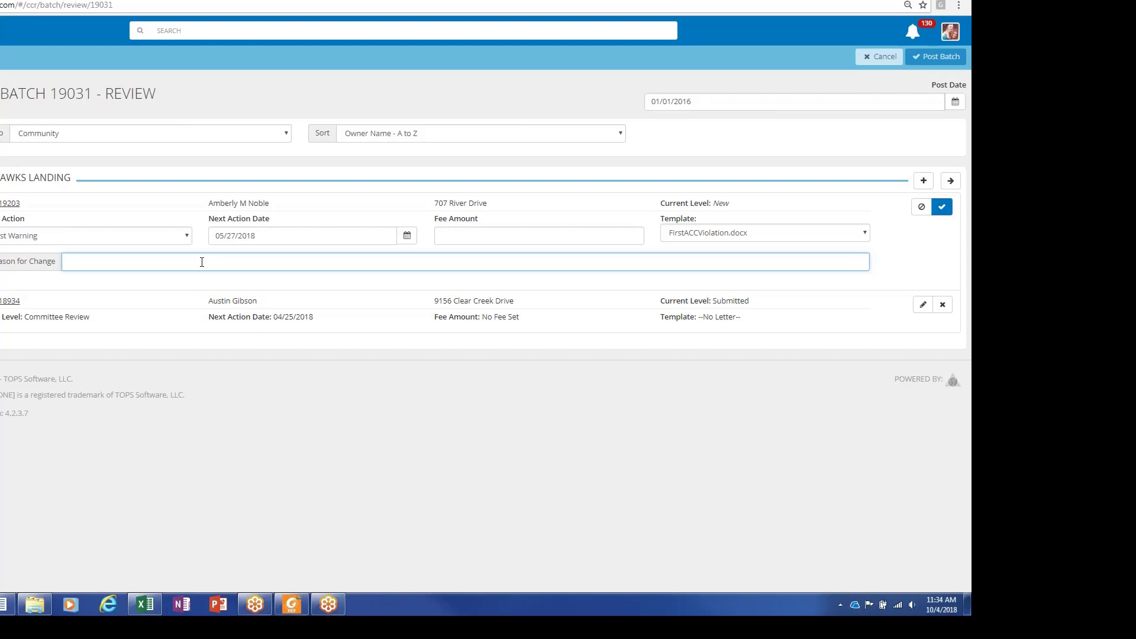
pyautogui.click(765, 233)
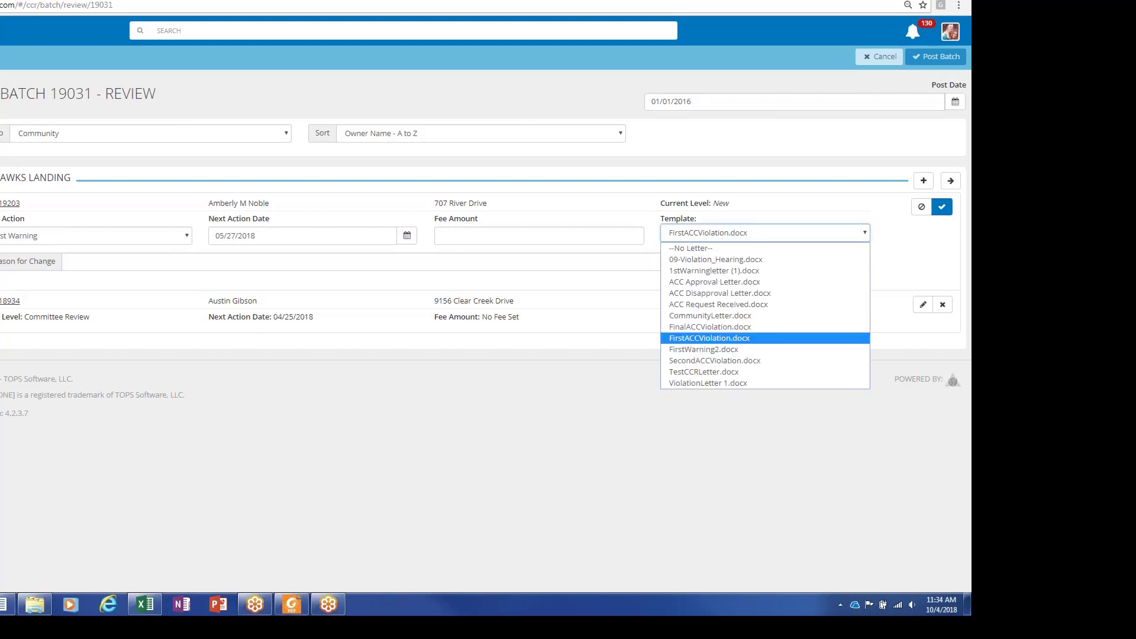
pyautogui.press('Return')
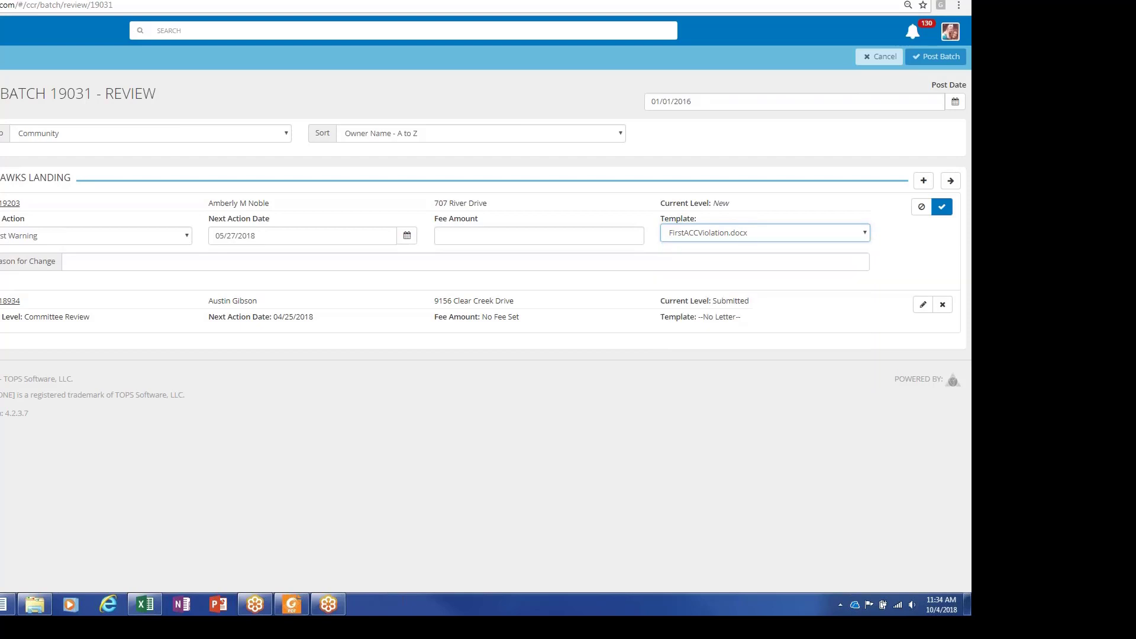
pyautogui.hotkey('shift', 'Tab')
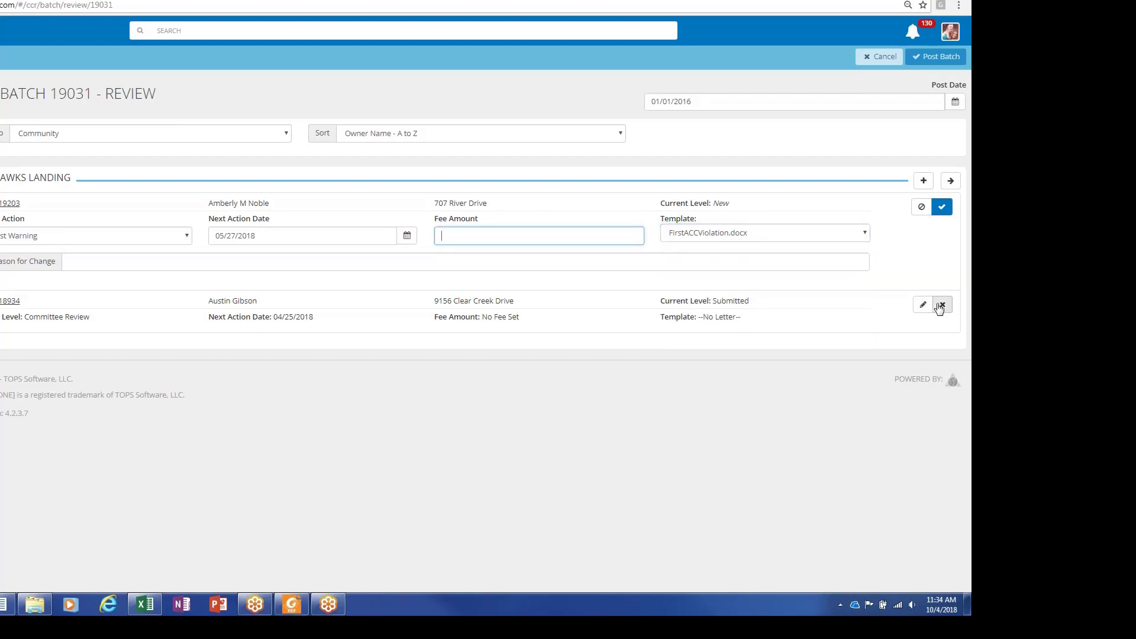
# Step: View ticket 19203, return to the tickets list in row view, and select CCR 19368 and 19369
pyautogui.click(9, 203)
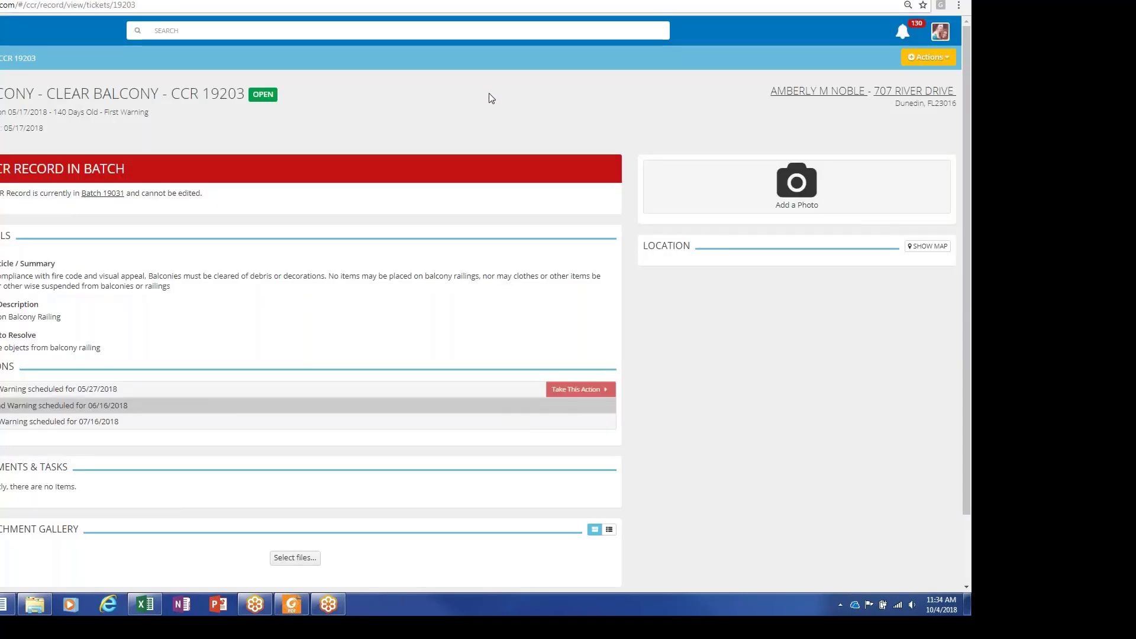
pyautogui.hotkey('alt', 'Left')
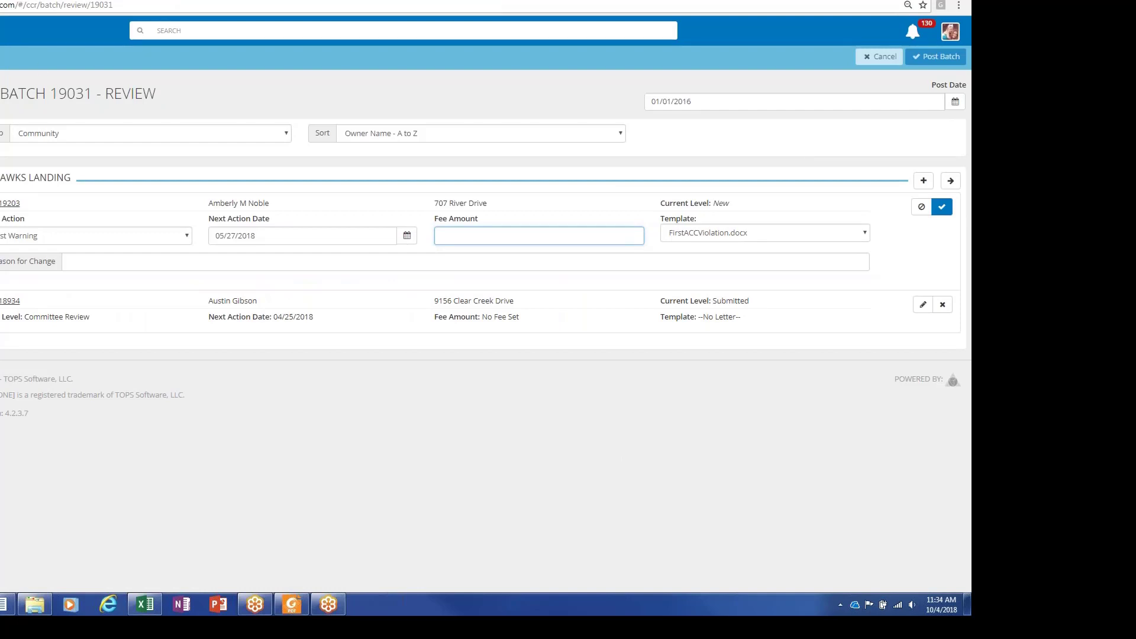
pyautogui.hotkey('alt', 'Left')
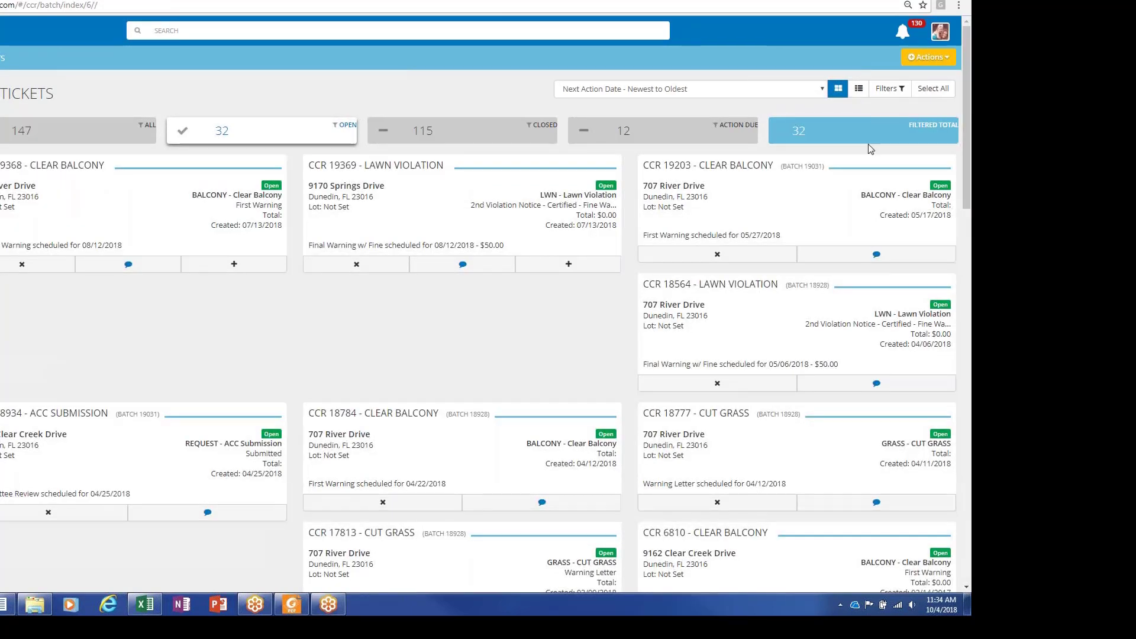
pyautogui.click(858, 88)
pyautogui.click(916, 164)
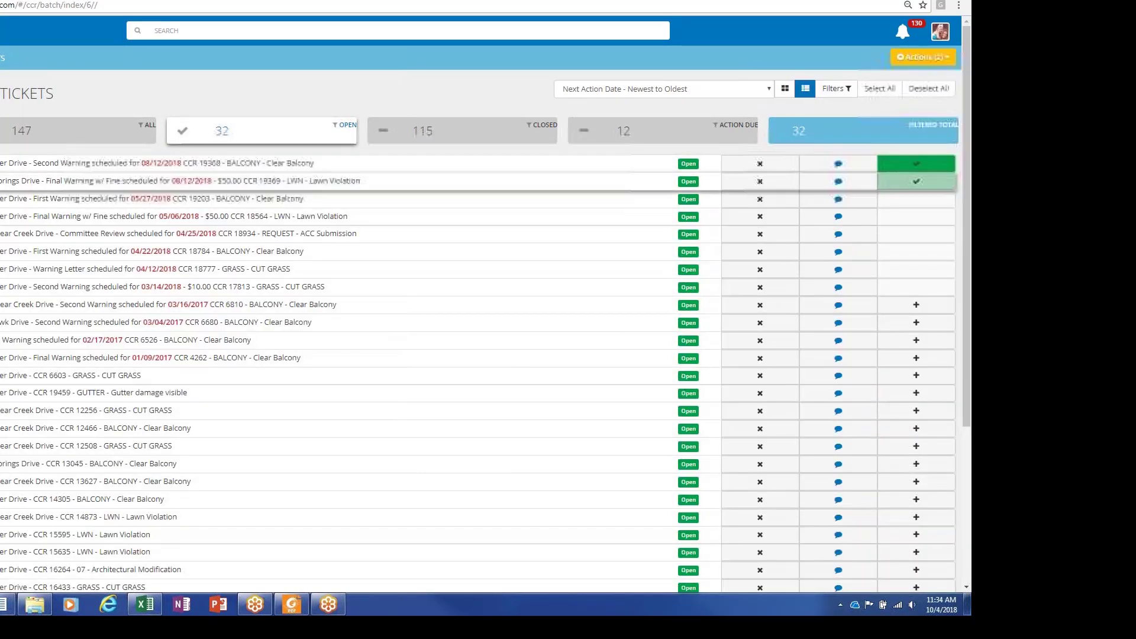
pyautogui.click(916, 181)
# Step: Mark CCR 6810, add the three marked violations to Batch 19031, and post the batch
pyautogui.click(915, 305)
pyautogui.click(923, 57)
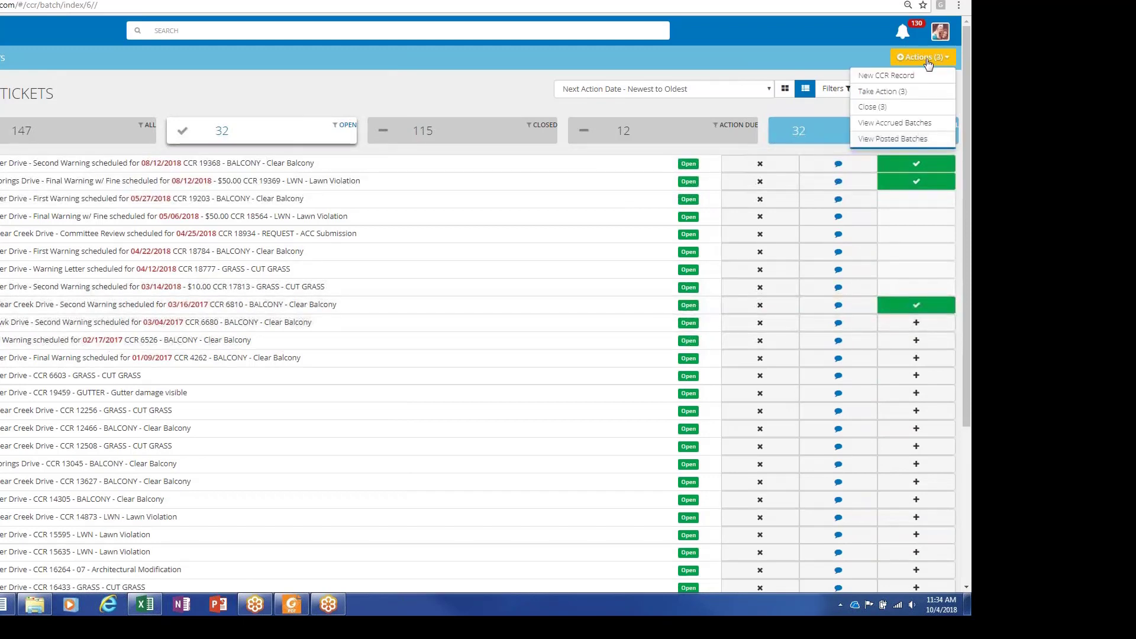
pyautogui.click(896, 122)
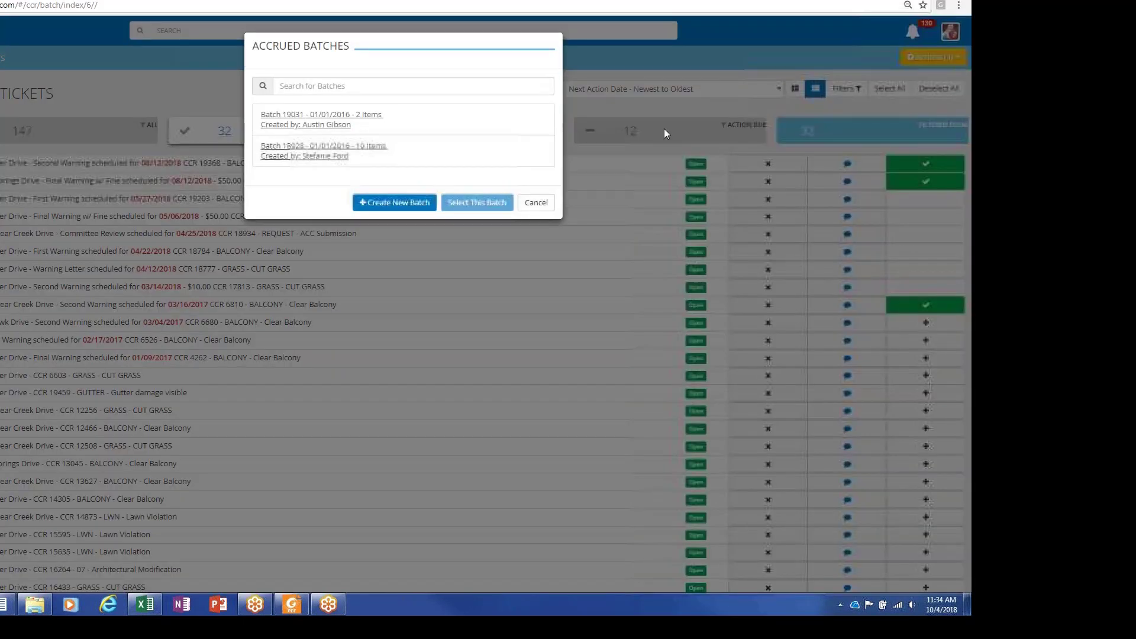
pyautogui.click(401, 119)
pyautogui.click(476, 203)
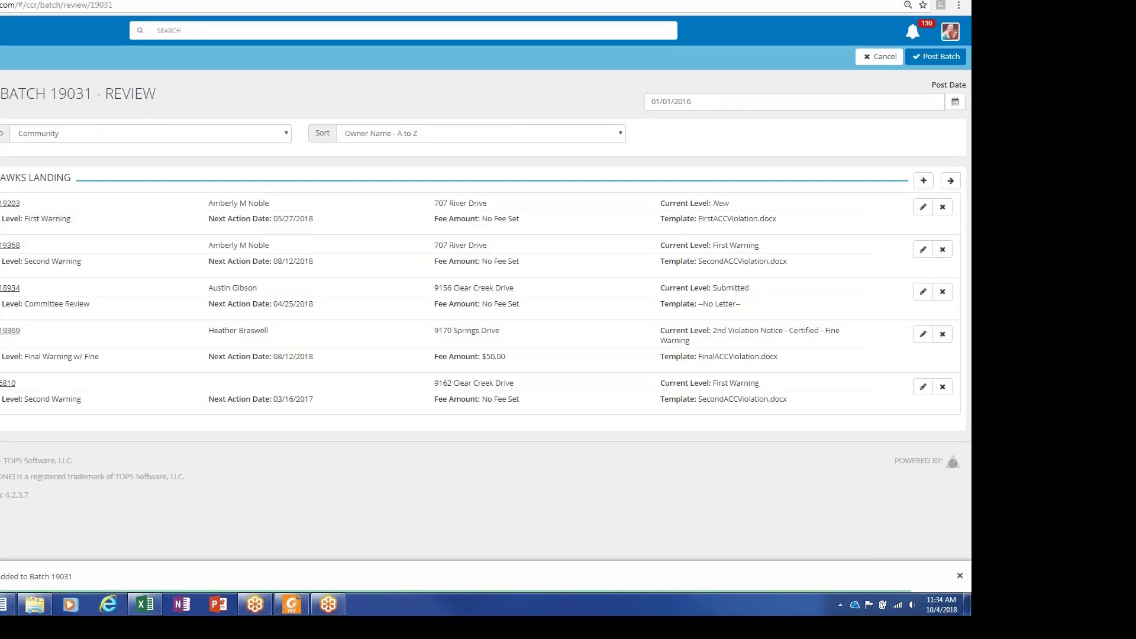
pyautogui.click(934, 57)
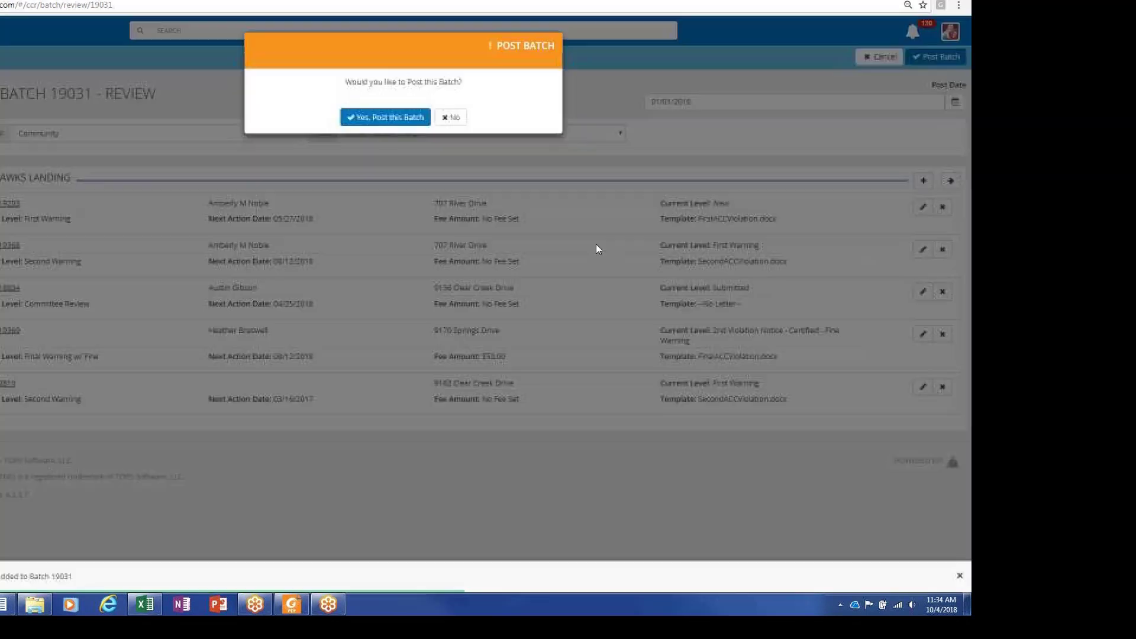
pyautogui.press('Return')
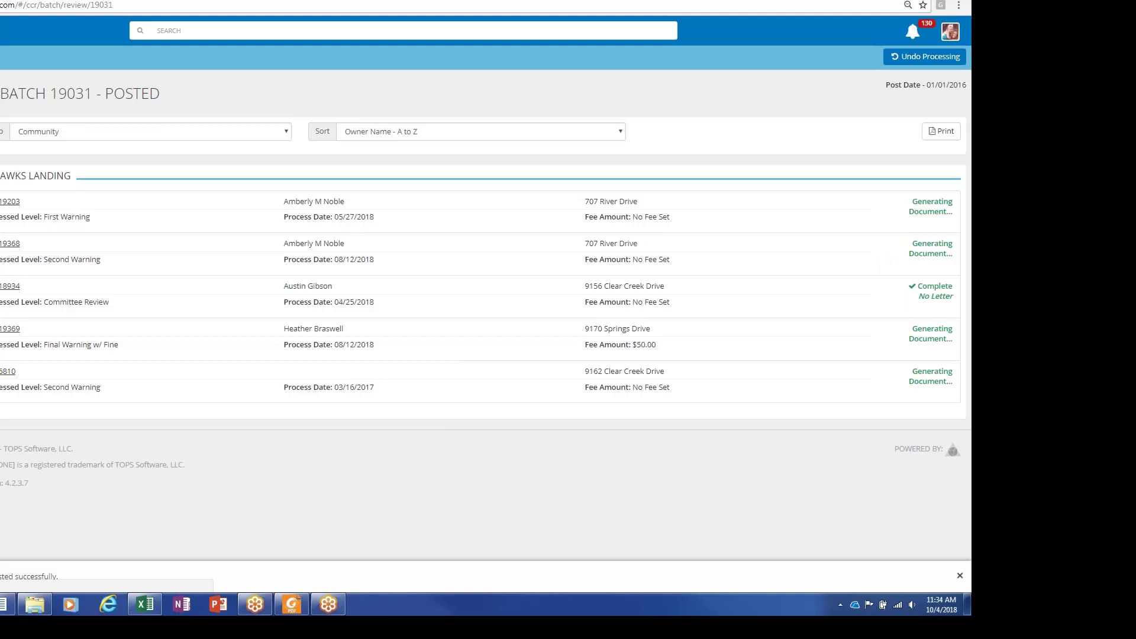
pyautogui.click(10, 201)
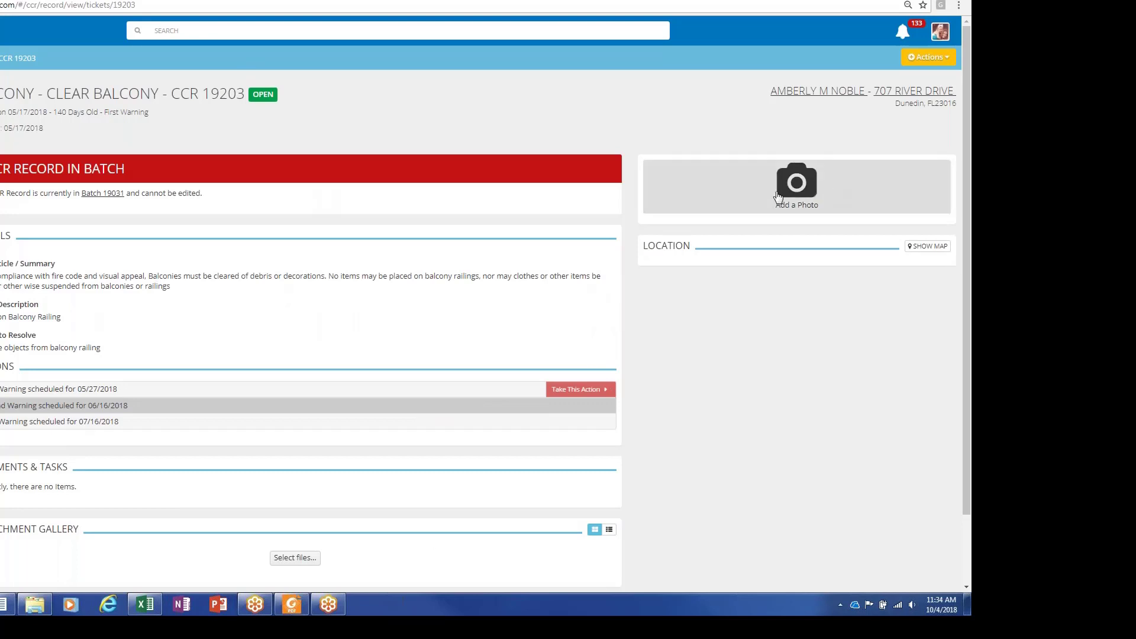
pyautogui.moveTo(308, 298); pyautogui.dragTo(941, 258)
pyautogui.click(928, 247)
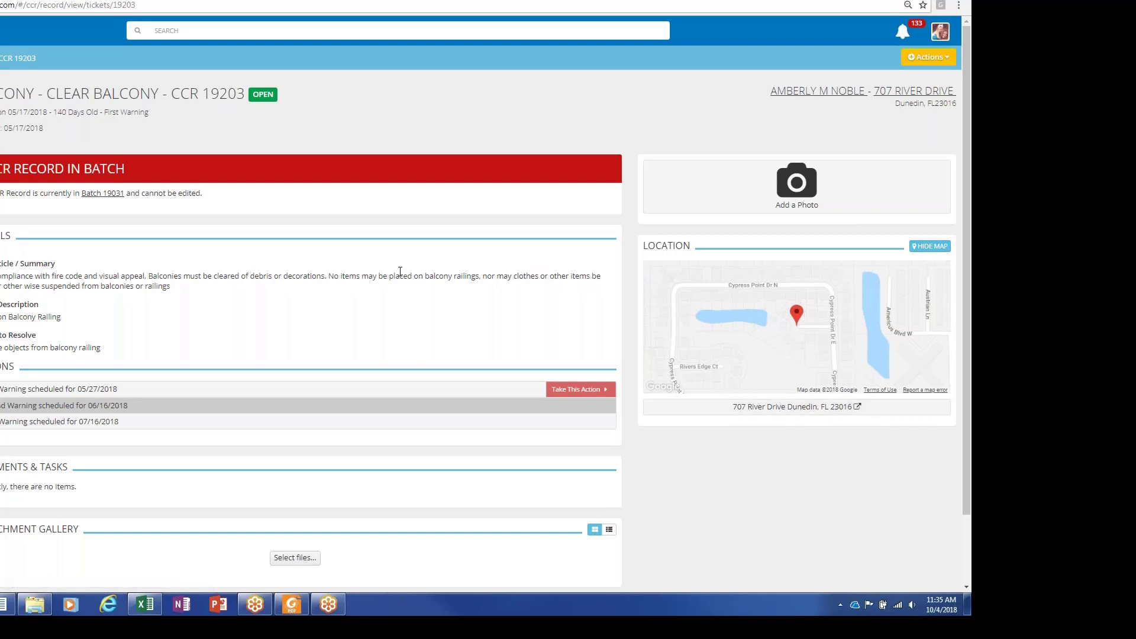
pyautogui.scroll(-2, 382, 250)
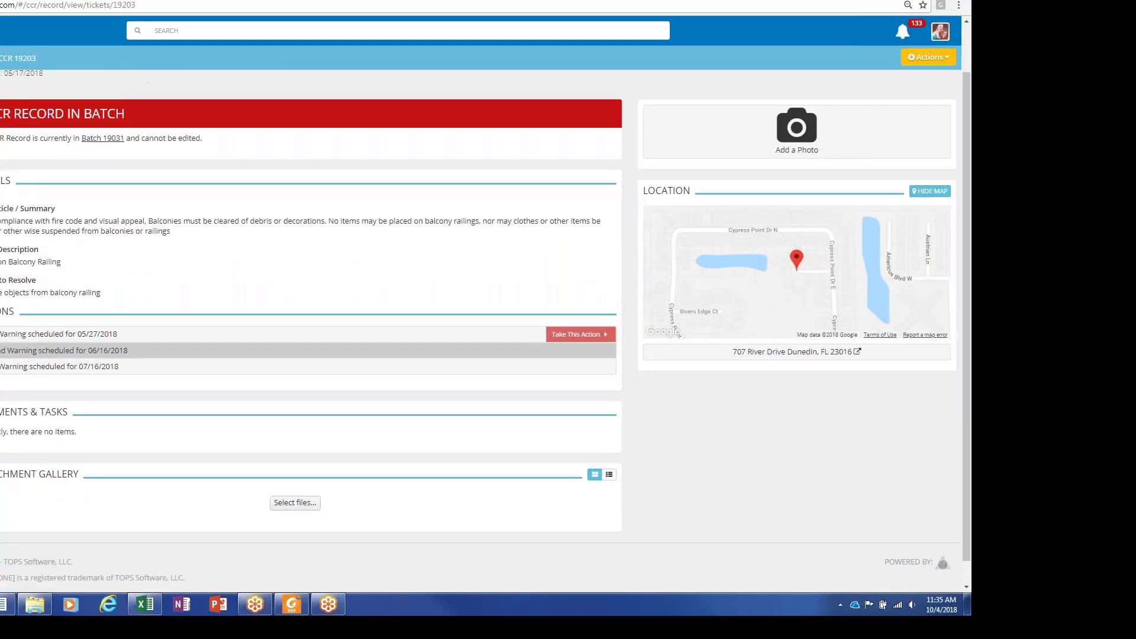
pyautogui.click(102, 137)
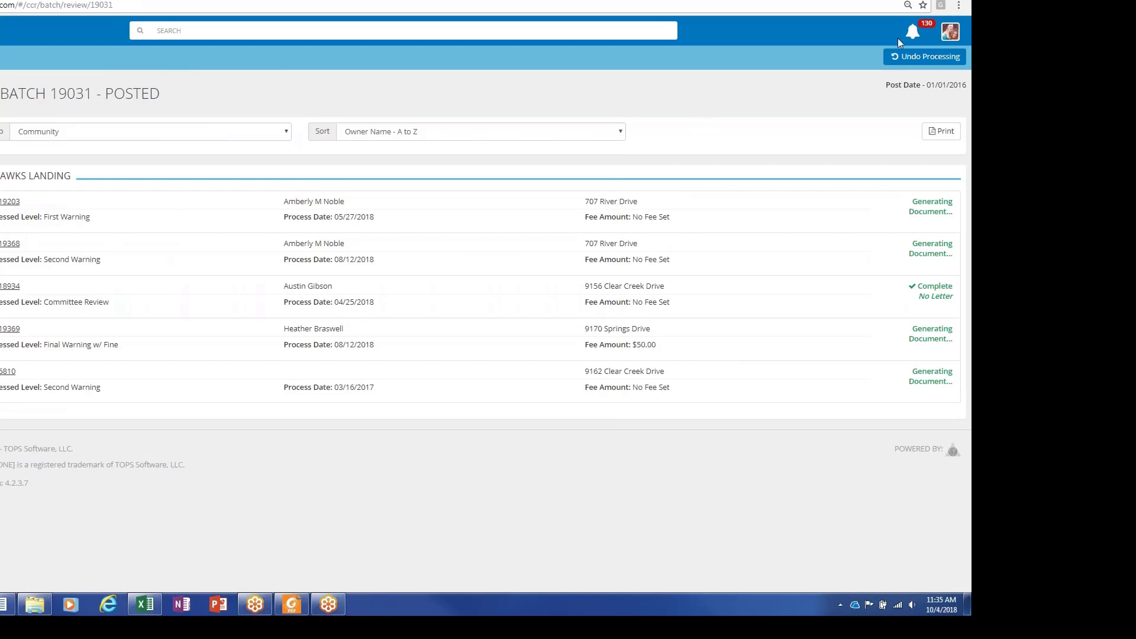
# Step: Check and dismiss the notifications panel to bring up the 19031All.pdf letters
pyautogui.click(912, 32)
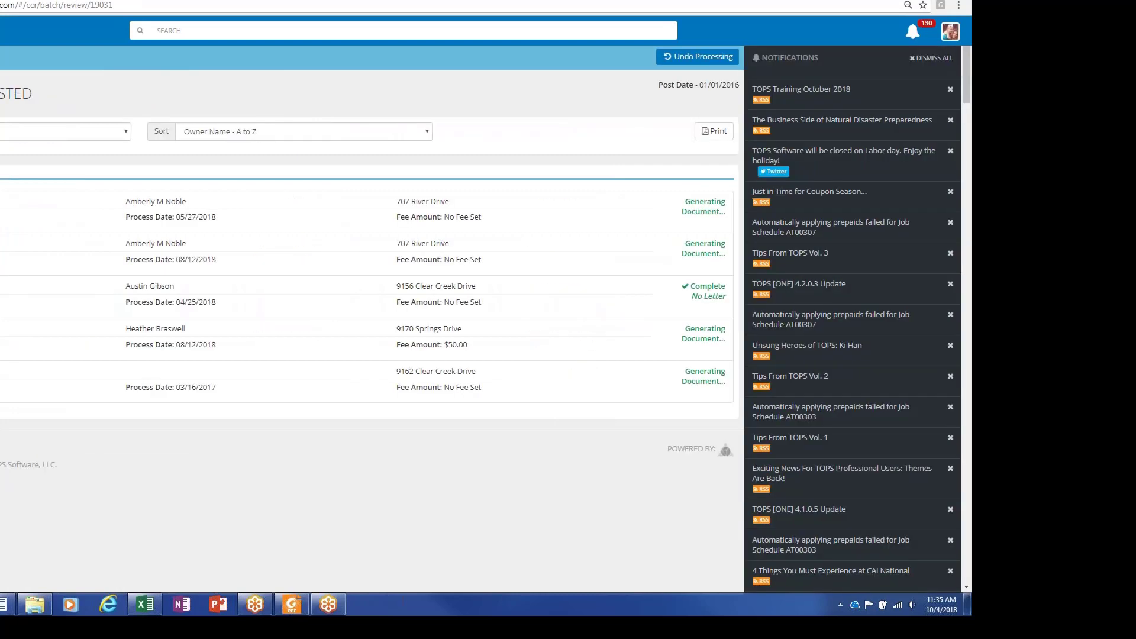
pyautogui.click(912, 32)
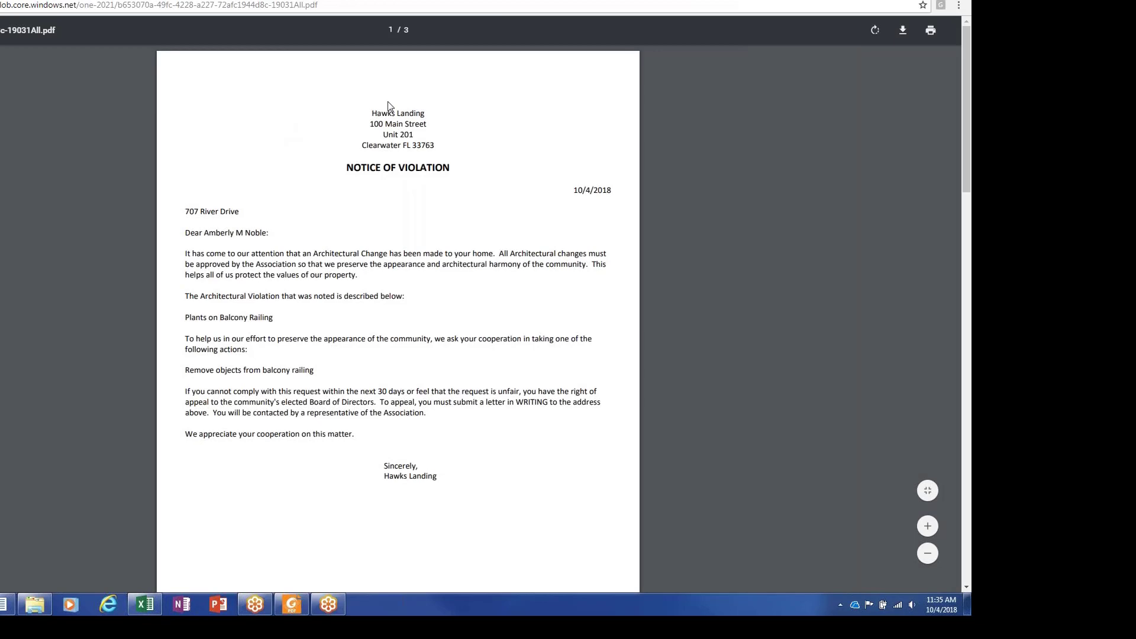
# Step: Read pages 1–3 of 19031All.pdf, ending on the Final Notice of Violation
pyautogui.scroll(-4, 383, 225)
pyautogui.scroll(-5, 382, 226)
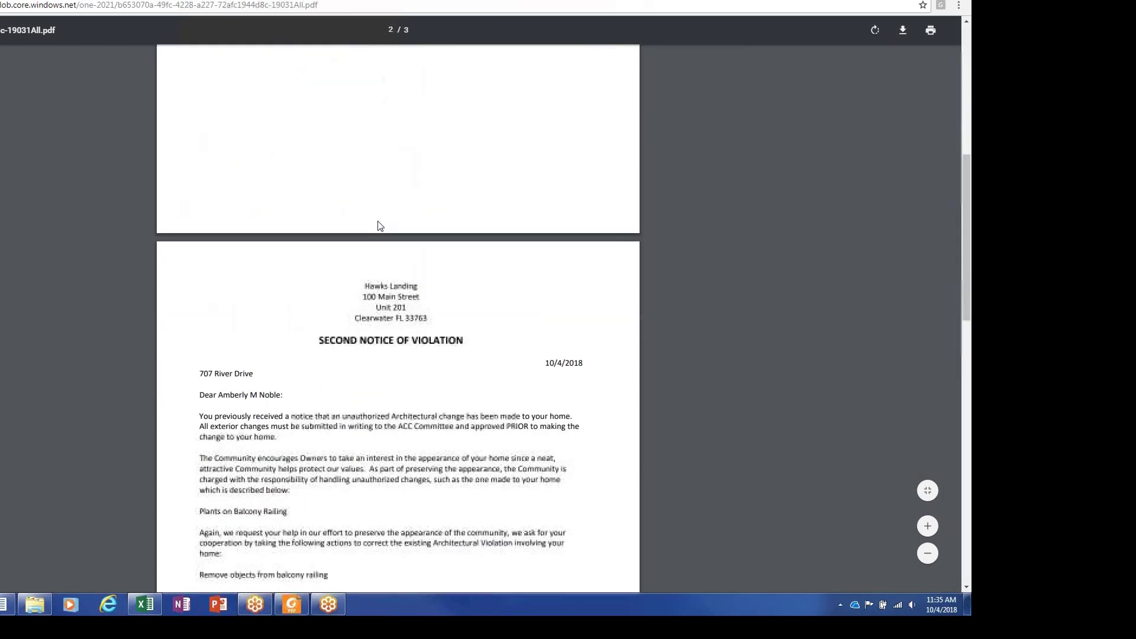
pyautogui.scroll(-3, 377, 226)
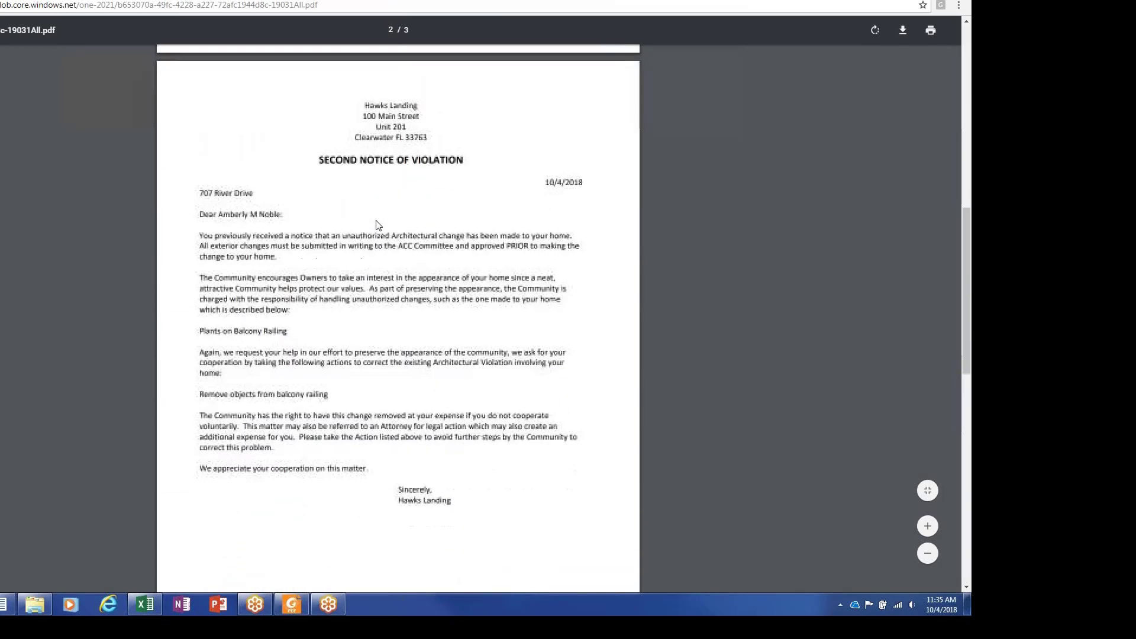
pyautogui.scroll(-3, 377, 225)
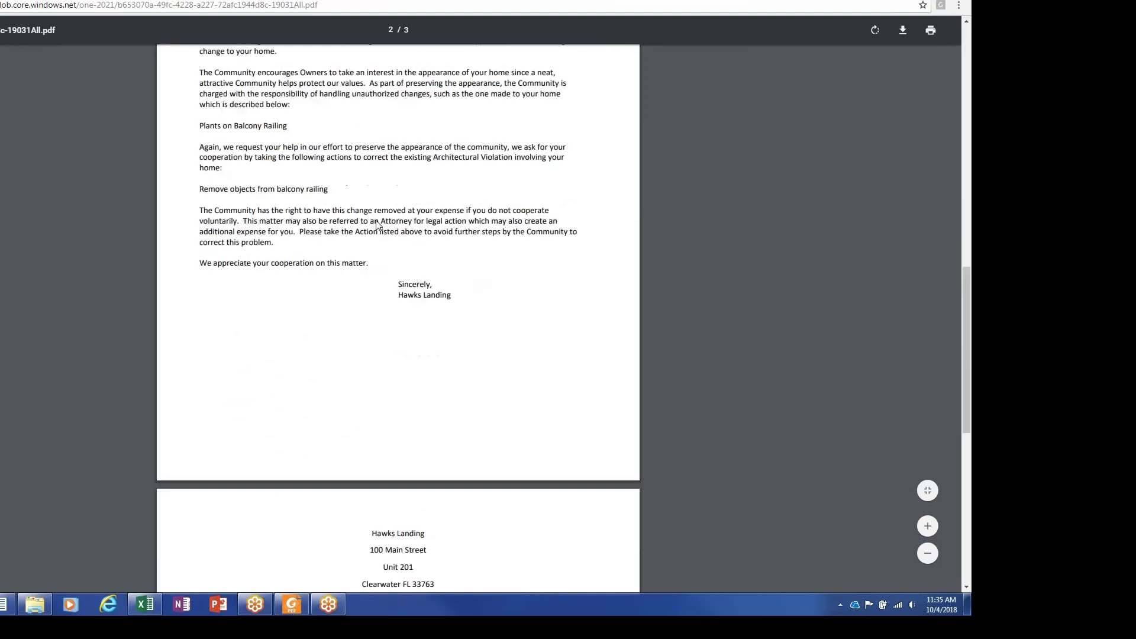
pyautogui.scroll(-3, 376, 226)
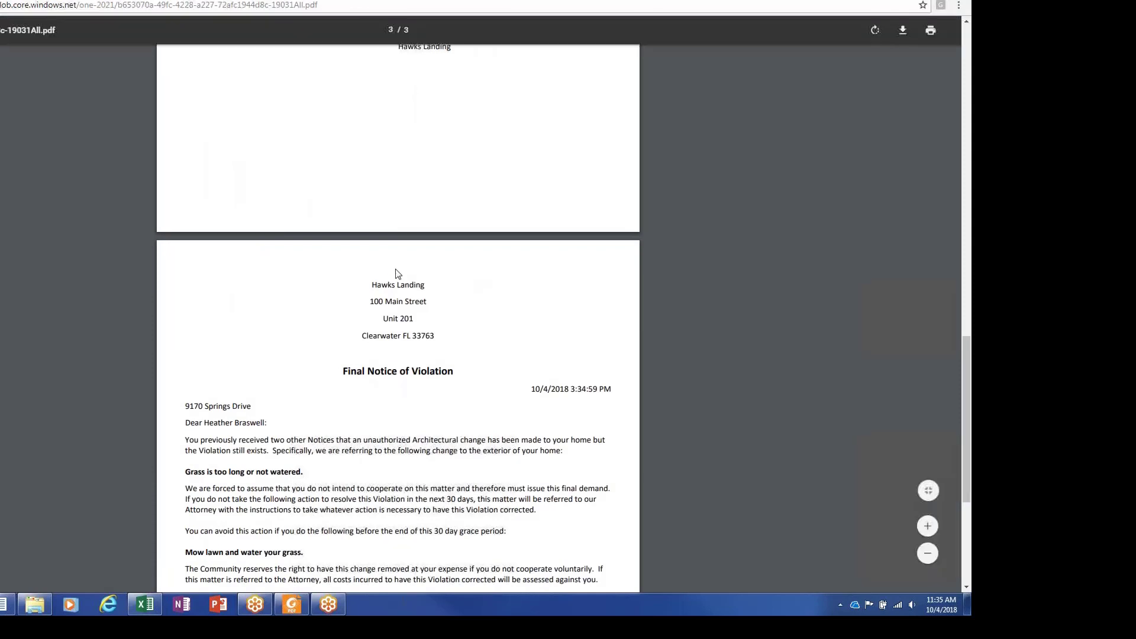
pyautogui.scroll(-3, 398, 277)
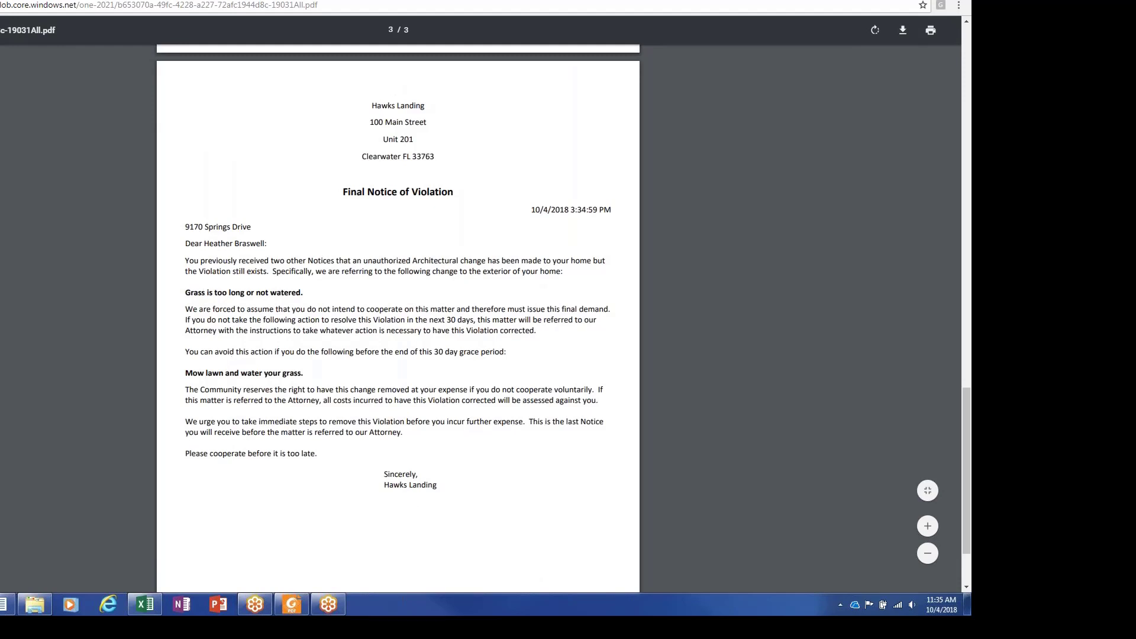
pyautogui.hotkey('ctrl', 'w')
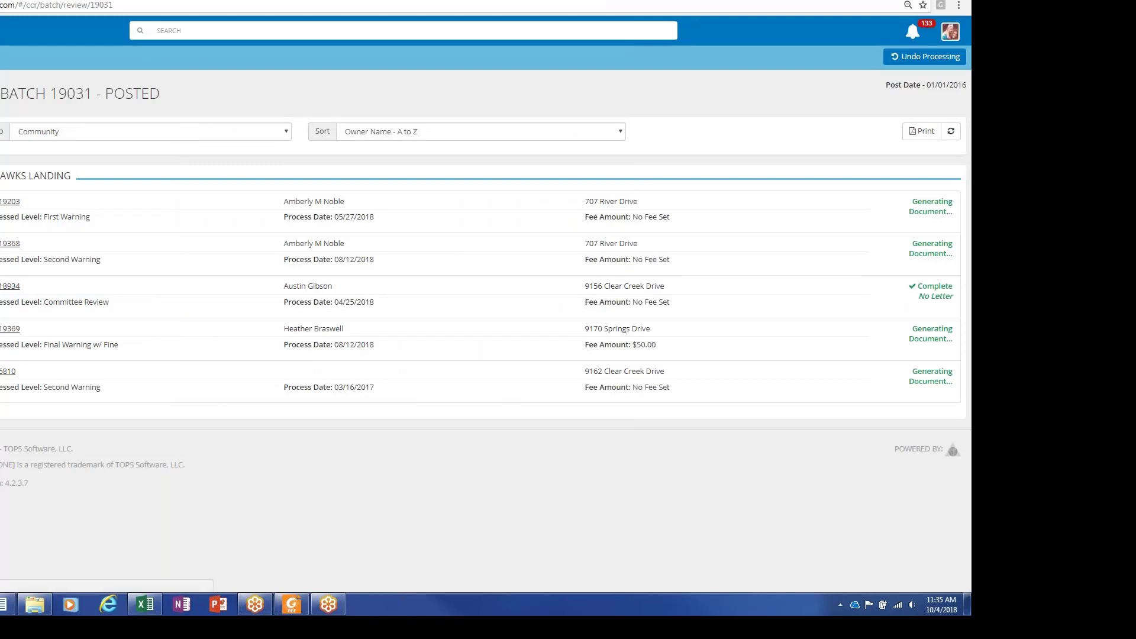
pyautogui.hotkey('ctrl', 'shift', 't')
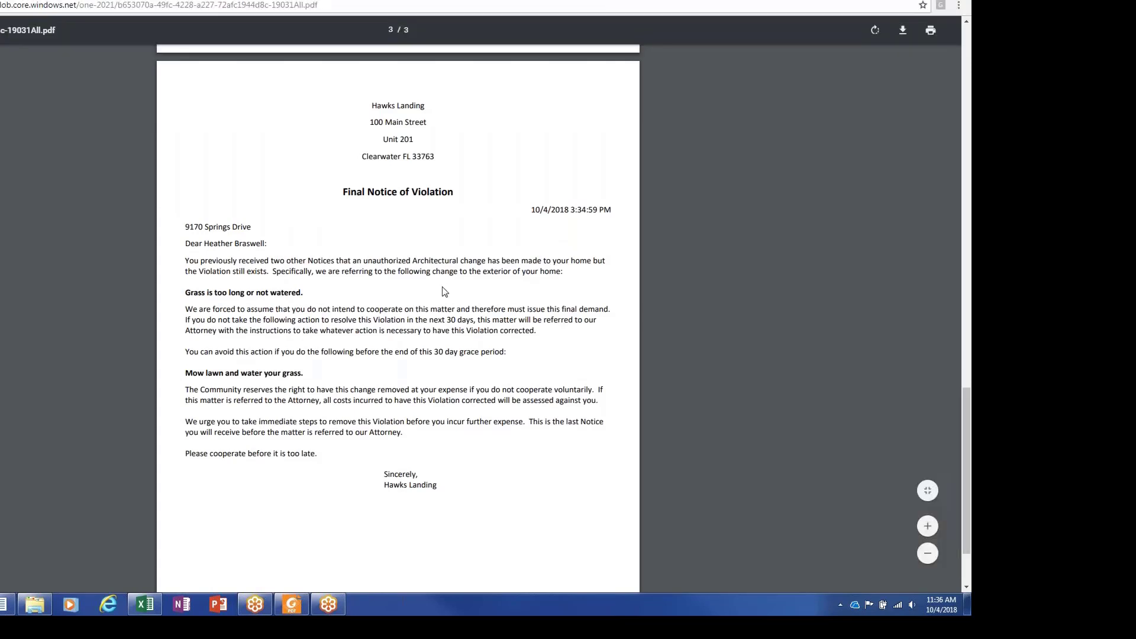
pyautogui.scroll(2, 443, 291)
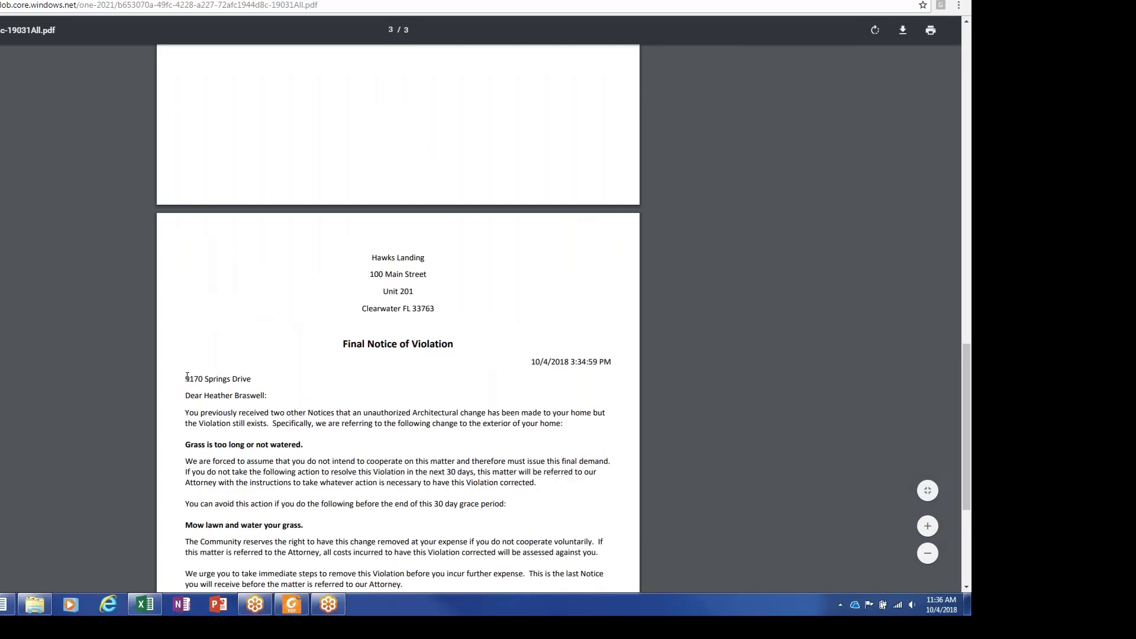
# Step: Inspect the final notice's property address line, then return to the posted Batch 19031 page
pyautogui.tripleClick(243, 379)
pyautogui.click(299, 389)
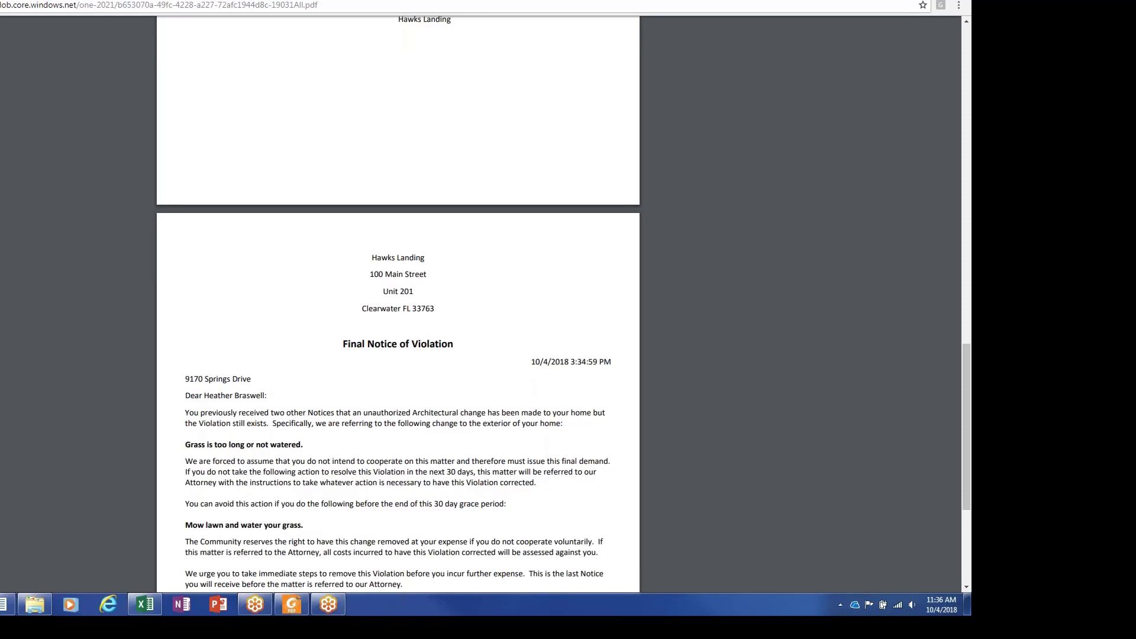
pyautogui.hotkey('ctrl', 'w')
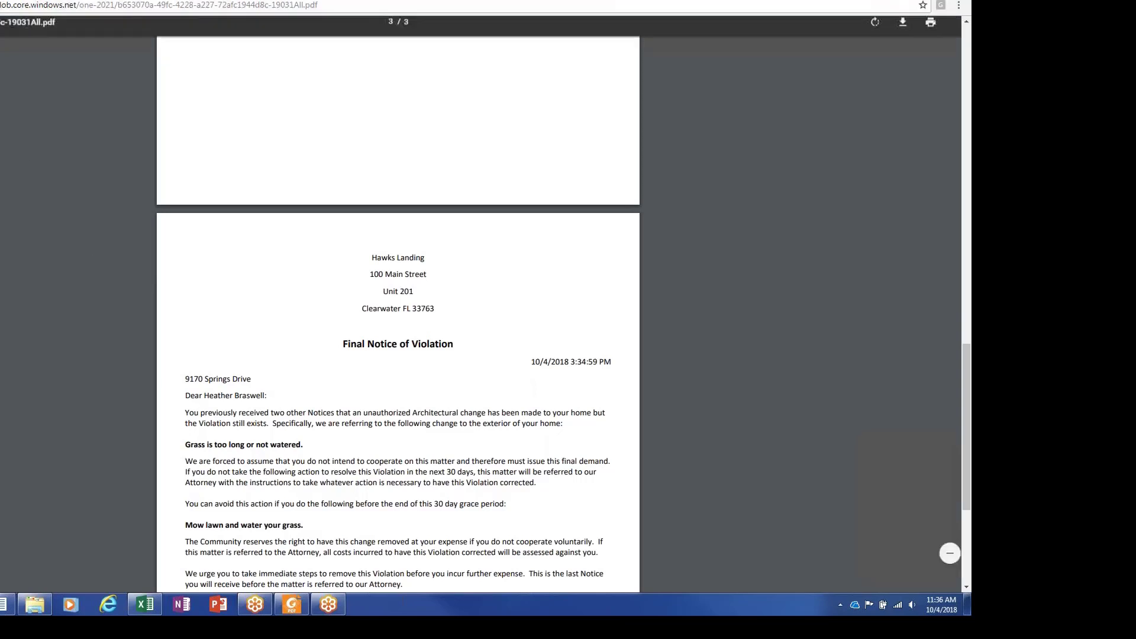
pyautogui.hotkey('ctrl', 'w')
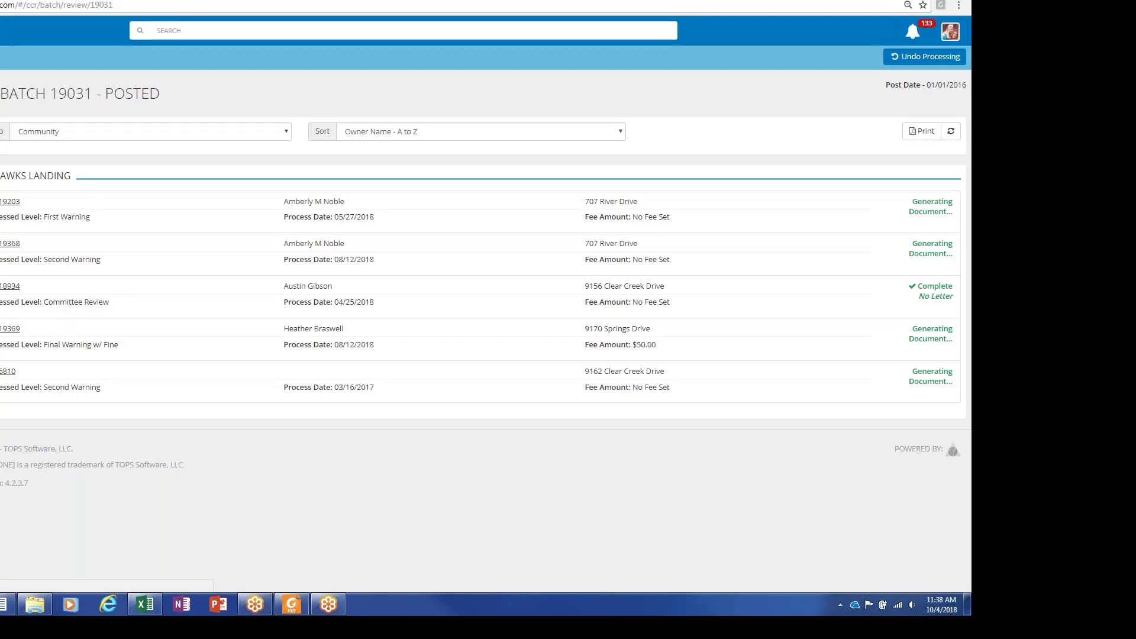
# Step: Run the Hawks Landing CCR report from Standard reports with the current parameters
pyautogui.hotkey('alt', 'Left')
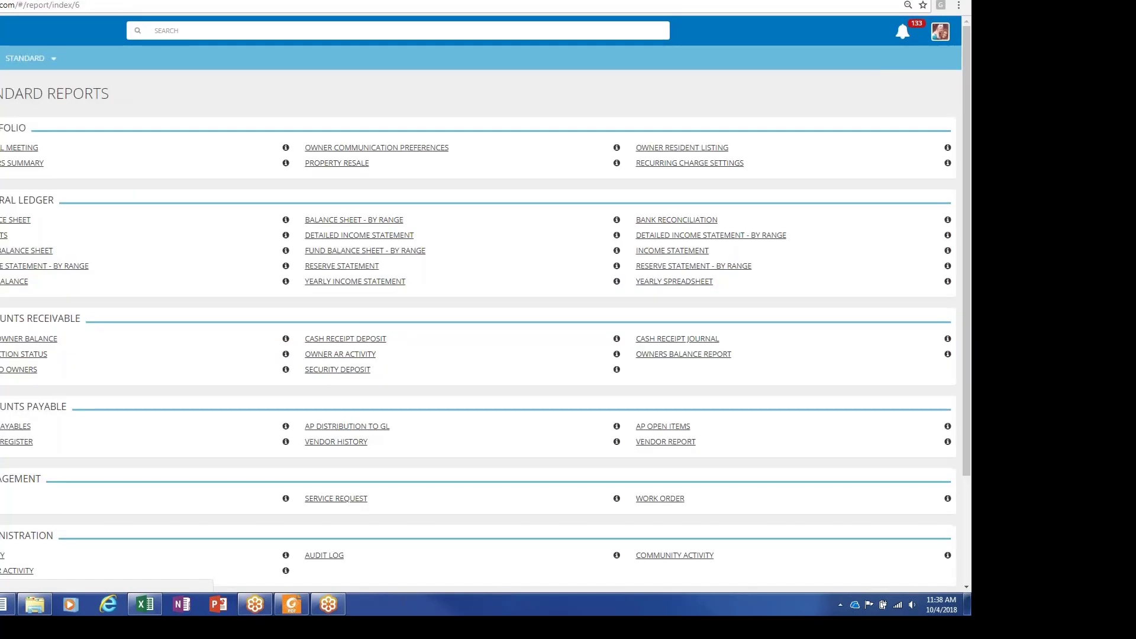
pyautogui.scroll(-1, 9, 424)
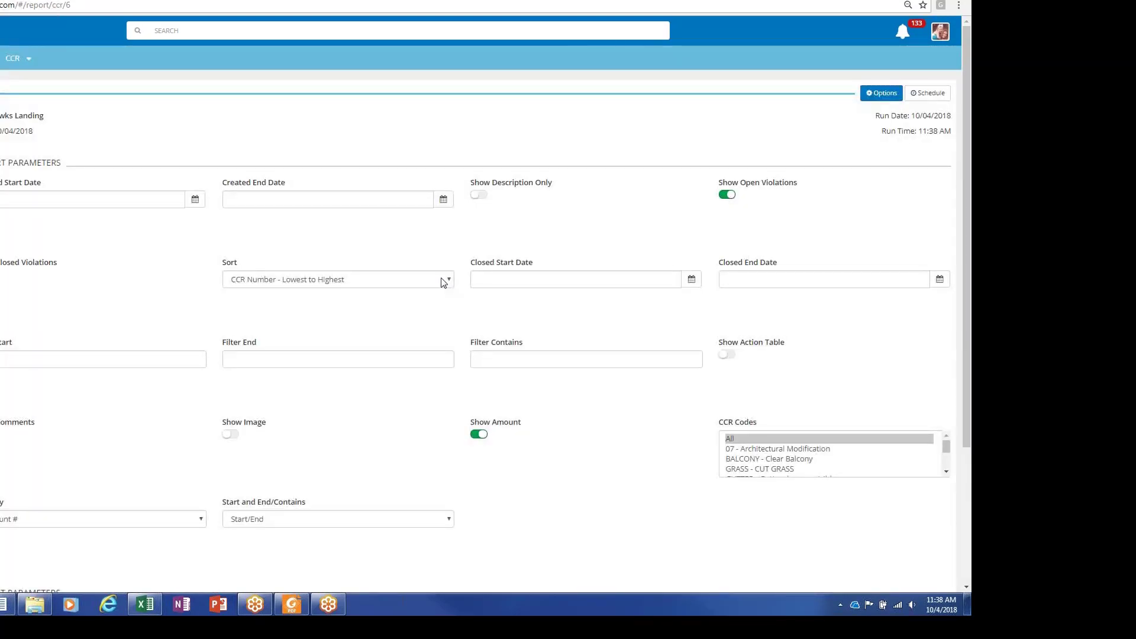
pyautogui.scroll(-2, 676, 363)
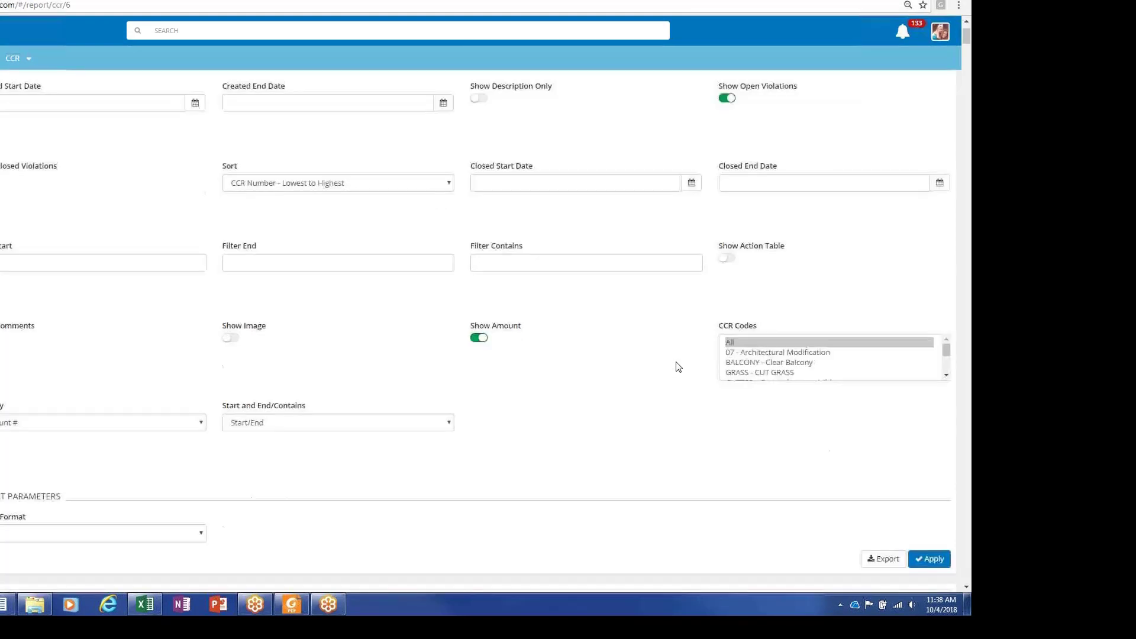
pyautogui.scroll(-4, 645, 352)
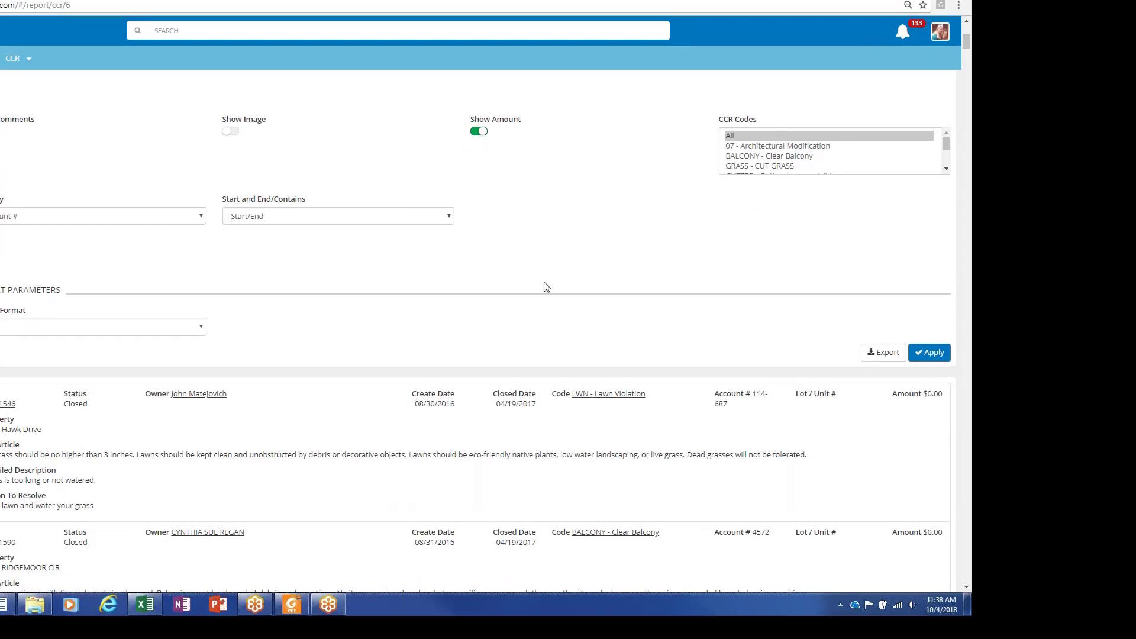
pyautogui.scroll(2, 591, 313)
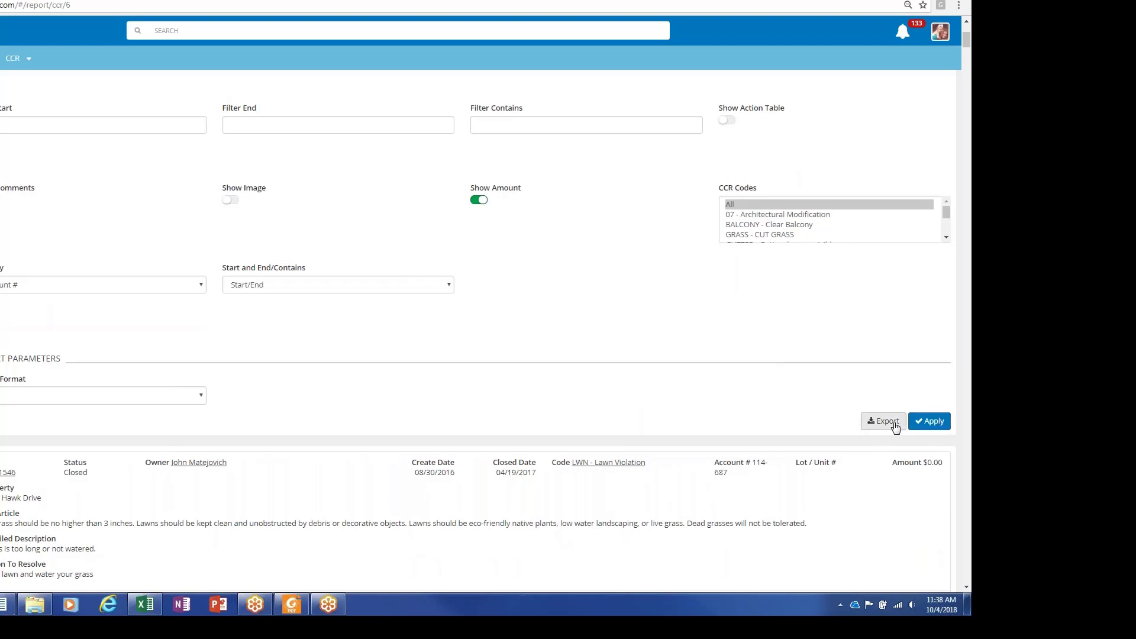
pyautogui.click(930, 422)
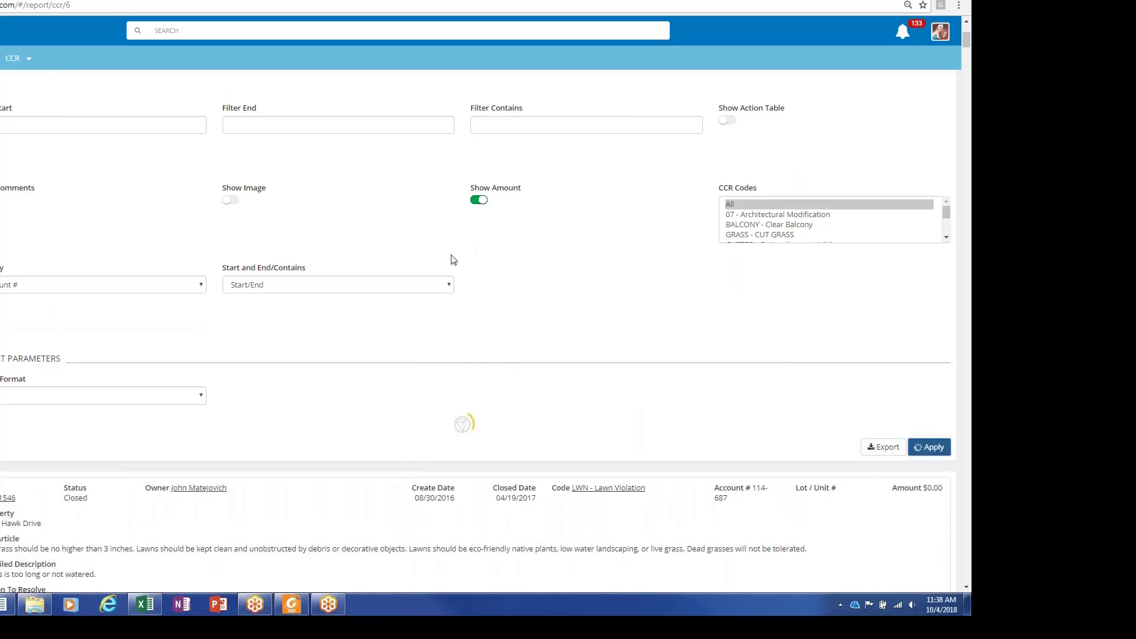